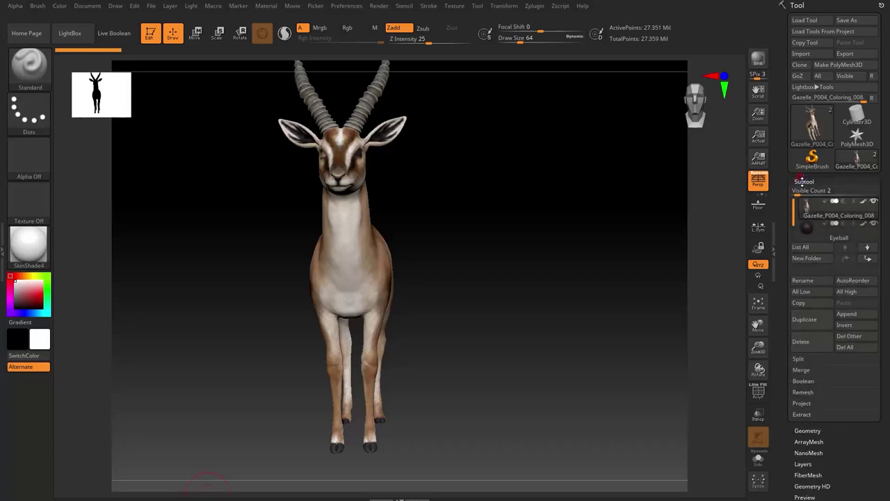
Step: Duplicate the gazelle subtool, naming the copy 'Color' and the original 'Specular'
{"action": "left_click", "coordinate": [811, 319]}
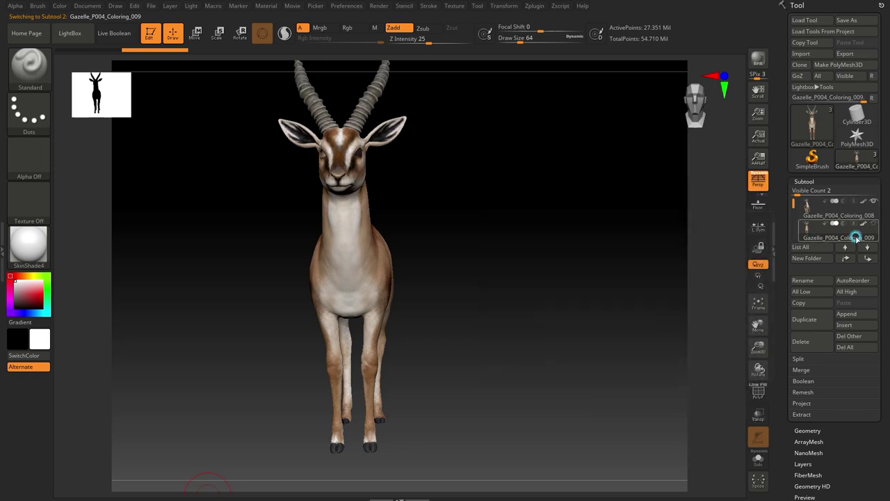
{"action": "left_click", "coordinate": [830, 280]}
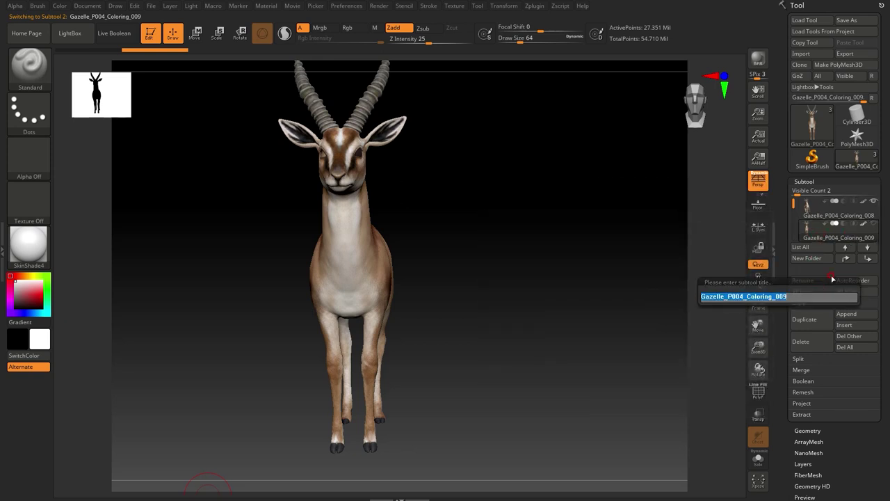
{"action": "type", "text": "Color"}
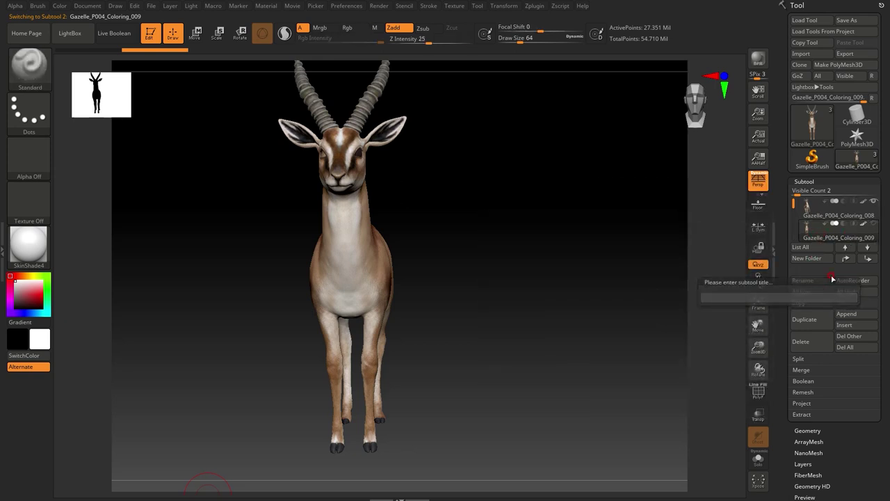
{"action": "key", "text": "Return"}
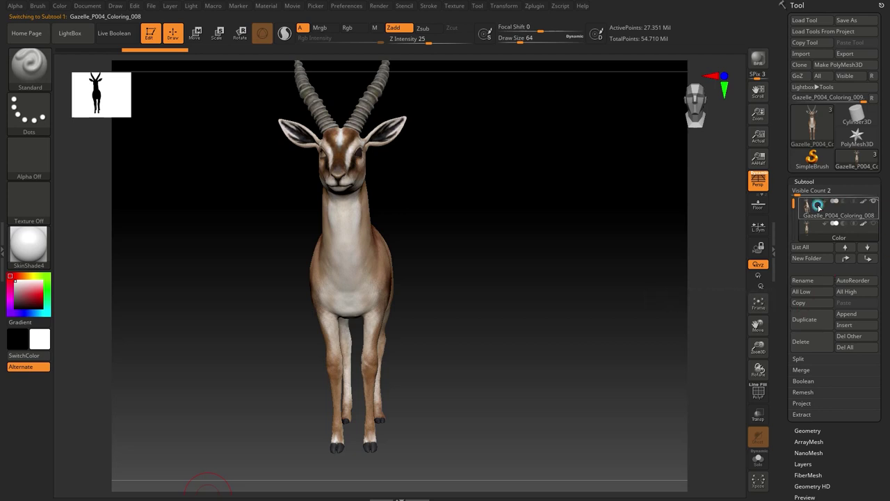
{"action": "left_click", "coordinate": [820, 282]}
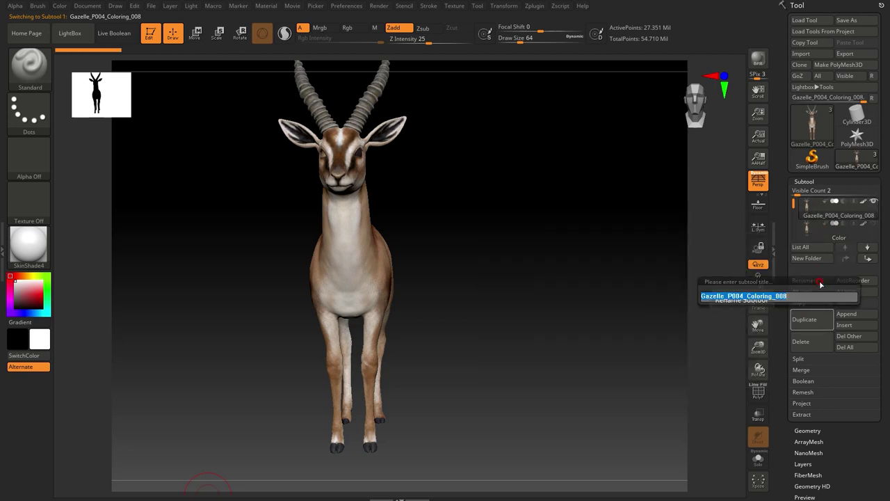
{"action": "type", "text": "Specular"}
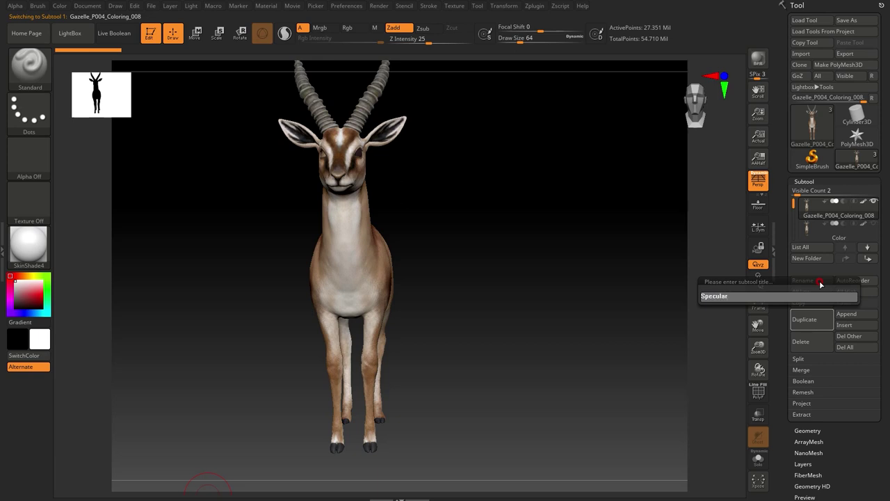
{"action": "key", "text": "Return"}
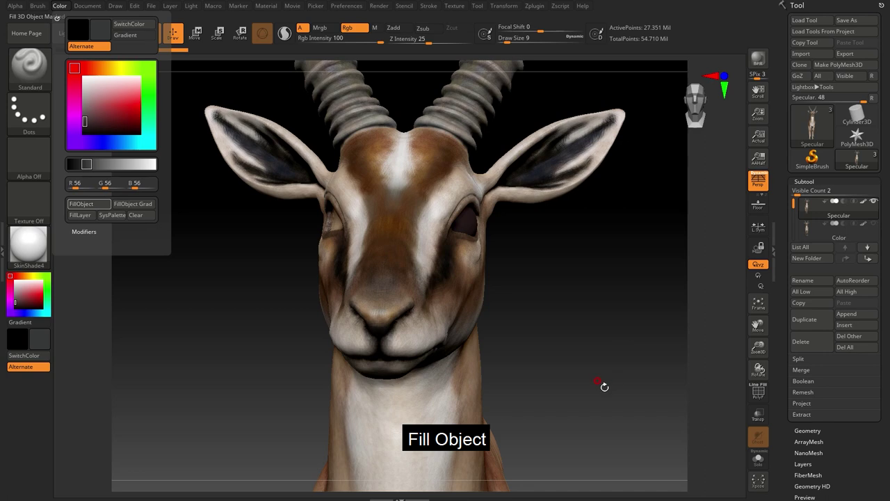
Step: Fill the Specular gazelle with flat dark grey
{"action": "key", "text": "ctrl+f"}
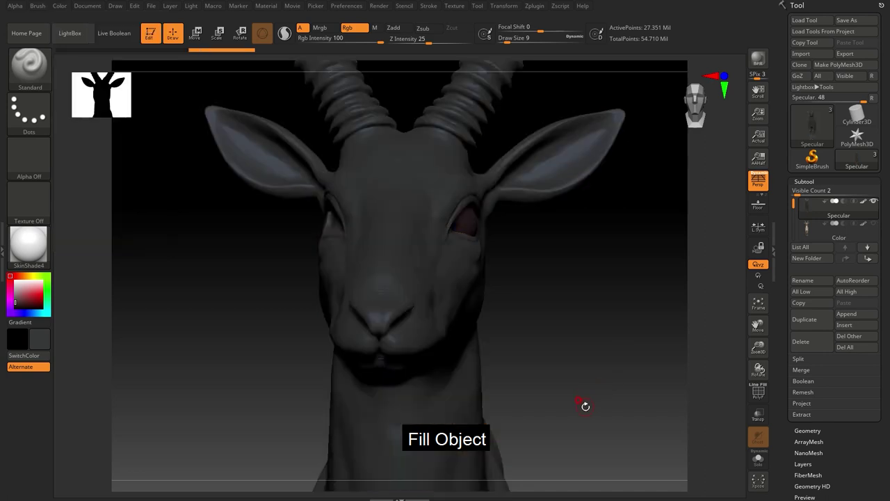
{"action": "left_click_drag", "start_coordinate": [585, 406], "coordinate": [560, 347], "text": "alt"}
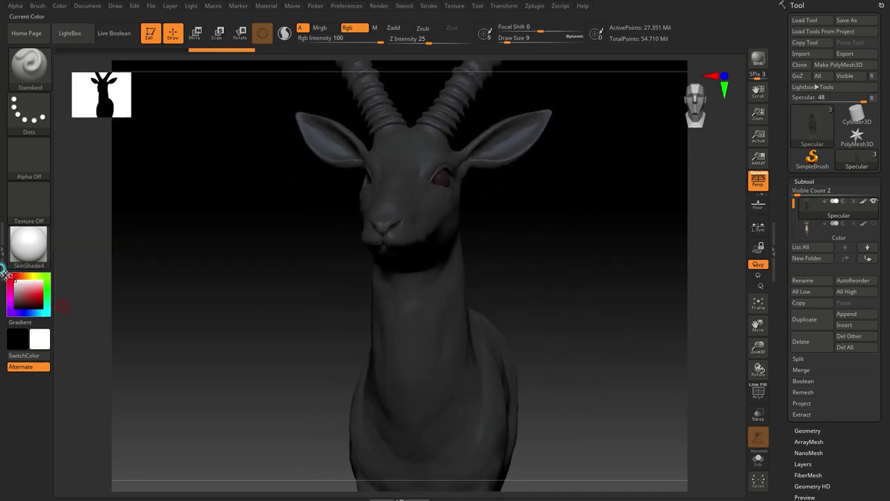
{"action": "scroll", "coordinate": [834, 347], "scroll_direction": "down", "scroll_amount": 5}
Step: Reshape the Mask By Cavity profile into a steep curve rising from bottom-left
{"action": "left_click", "coordinate": [806, 335], "text": "shift"}
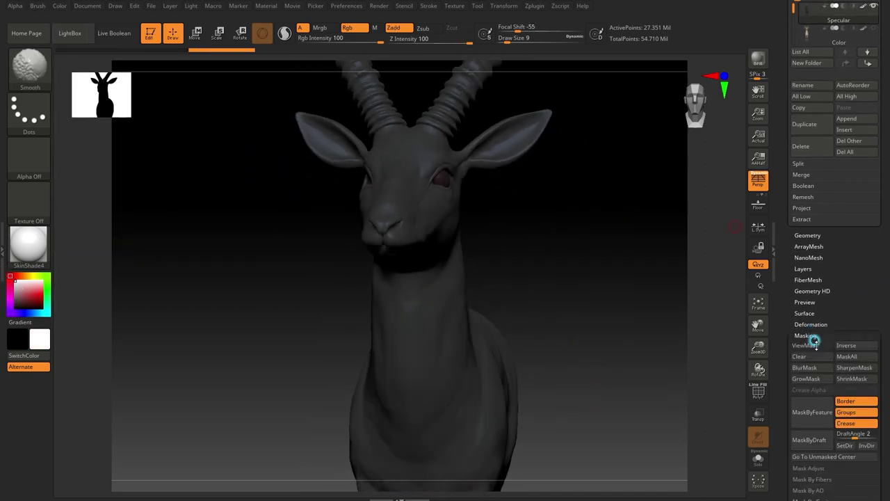
{"action": "scroll", "coordinate": [813, 334], "scroll_direction": "down", "scroll_amount": 1}
{"action": "scroll", "coordinate": [810, 306], "scroll_direction": "down", "scroll_amount": 3}
{"action": "left_click", "coordinate": [812, 277]}
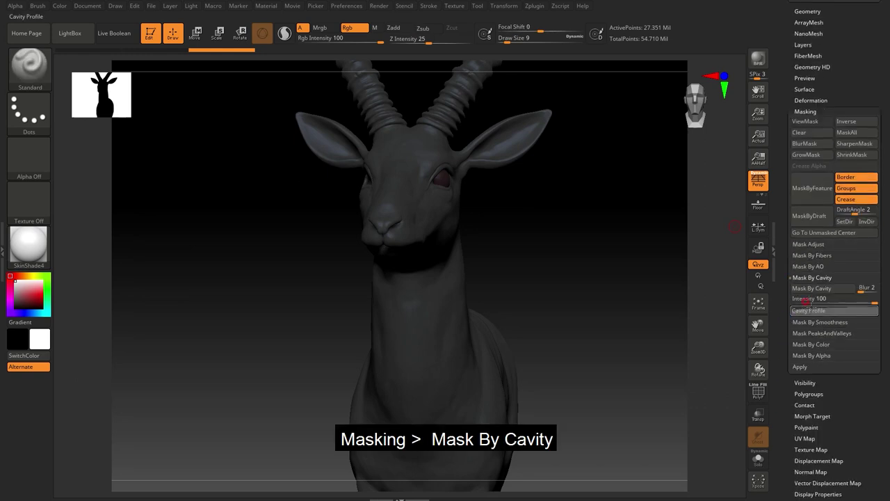
{"action": "left_click", "coordinate": [812, 309]}
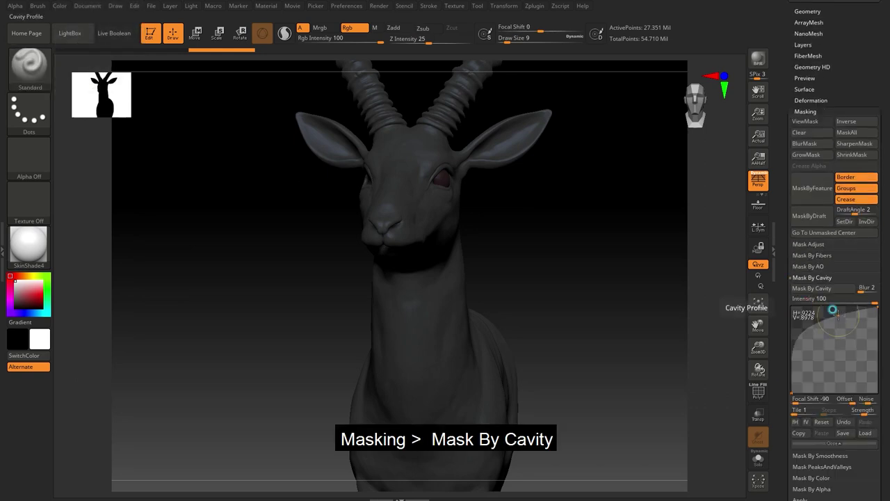
{"action": "left_click_drag", "start_coordinate": [803, 321], "coordinate": [800, 372]}
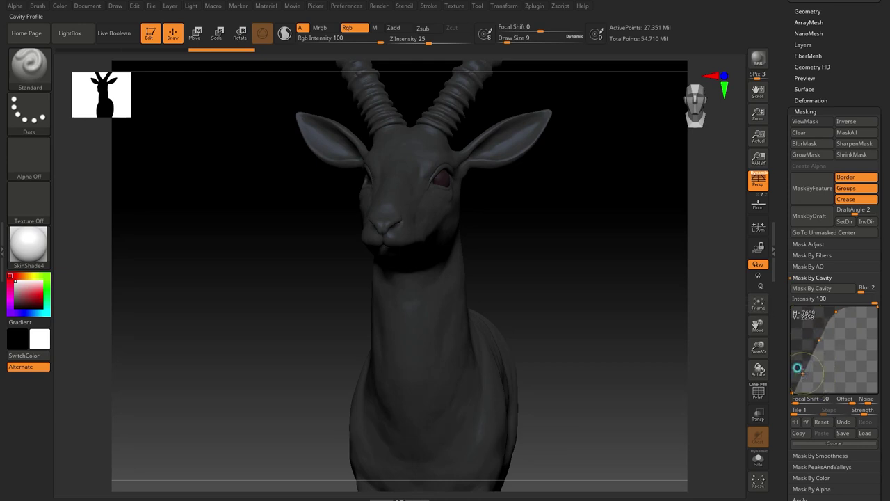
{"action": "mouse_move", "coordinate": [825, 343]}
{"action": "left_mouse_down"}
{"action": "mouse_move", "coordinate": [790, 381]}
{"action": "mouse_move", "coordinate": [819, 362]}
{"action": "mouse_move", "coordinate": [809, 388]}
{"action": "left_mouse_up"}
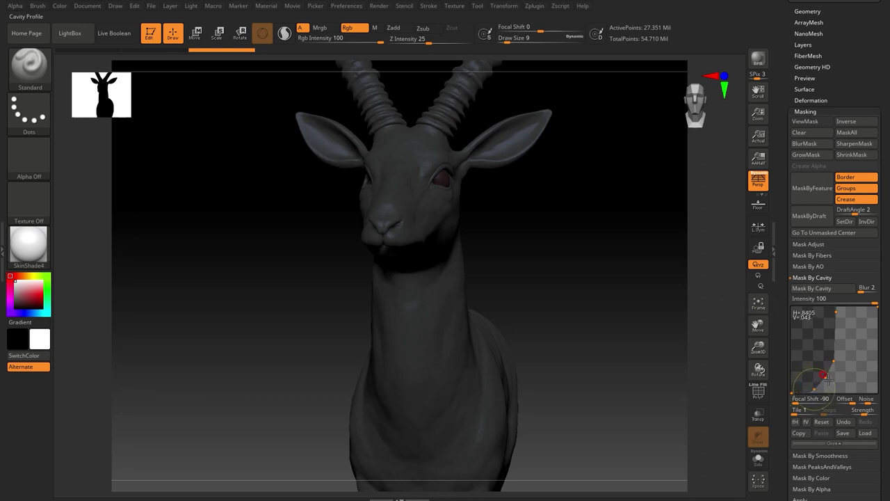
{"action": "left_click_drag", "start_coordinate": [835, 312], "coordinate": [841, 324]}
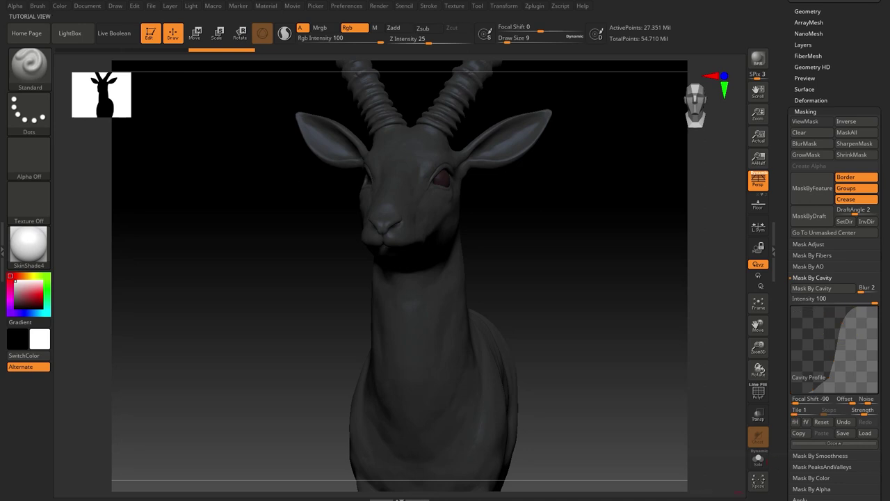
Step: Mask the gazelle by cavity, hide the mask display, and invert it
{"action": "left_click", "coordinate": [824, 288]}
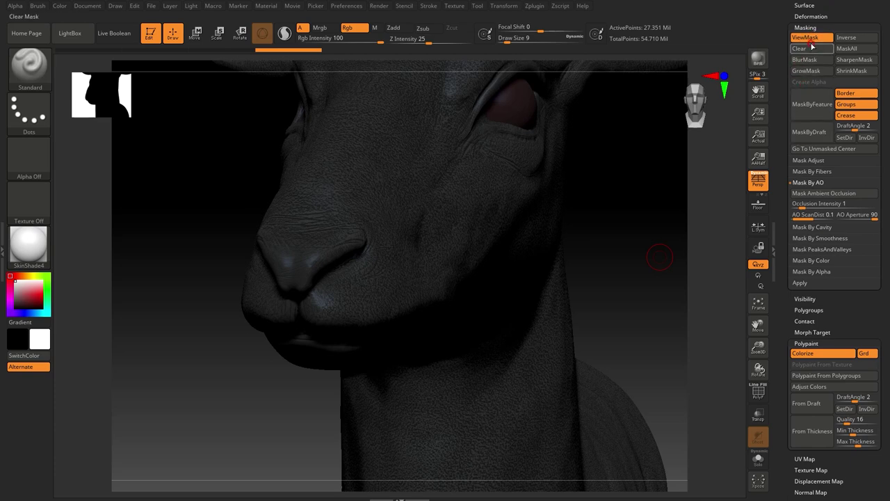
{"action": "left_click", "coordinate": [806, 38]}
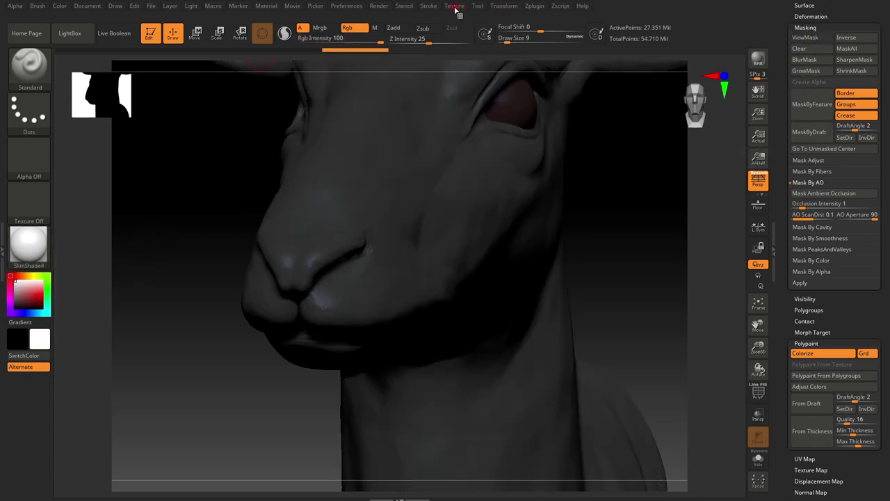
{"action": "left_click", "coordinate": [429, 7]}
{"action": "key", "text": "ctrl+i"}
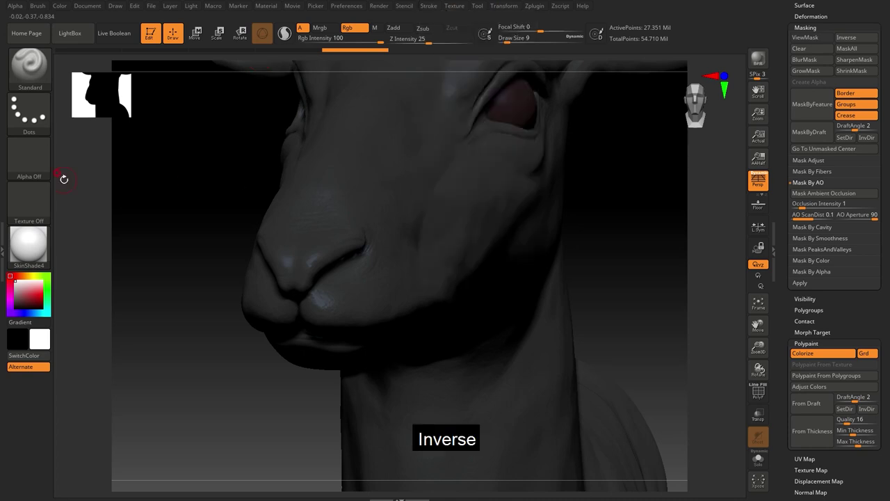
Step: Select the Color Spray stroke for painting
{"action": "left_click", "coordinate": [29, 111]}
{"action": "left_click", "coordinate": [218, 121]}
{"action": "left_click", "coordinate": [47, 106]}
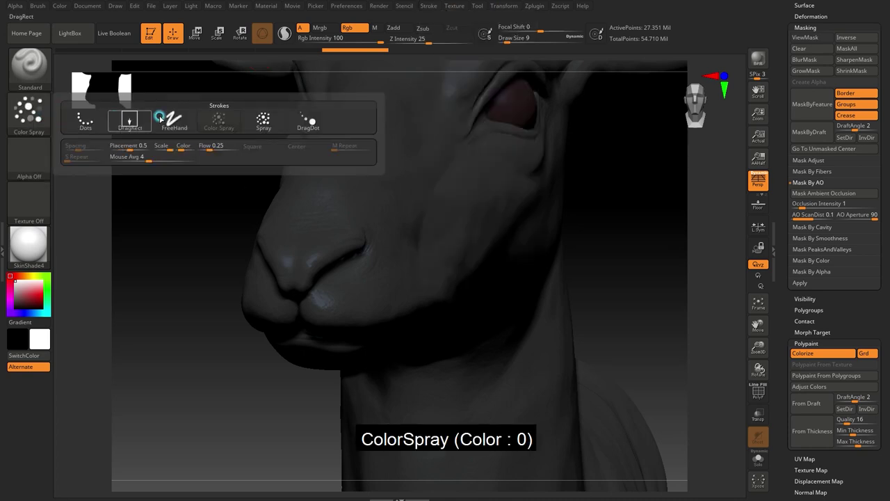
Step: Give the spray brush Alpha 22, lower intensity and a smaller Draw Size
{"action": "left_click", "coordinate": [29, 156]}
{"action": "left_click", "coordinate": [352, 246]}
{"action": "mouse_move", "coordinate": [581, 244]}
{"action": "left_mouse_down"}
{"action": "mouse_move", "coordinate": [596, 215]}
{"action": "mouse_move", "coordinate": [417, 109]}
{"action": "left_mouse_up"}
{"action": "left_click_drag", "start_coordinate": [381, 40], "coordinate": [362, 39]}
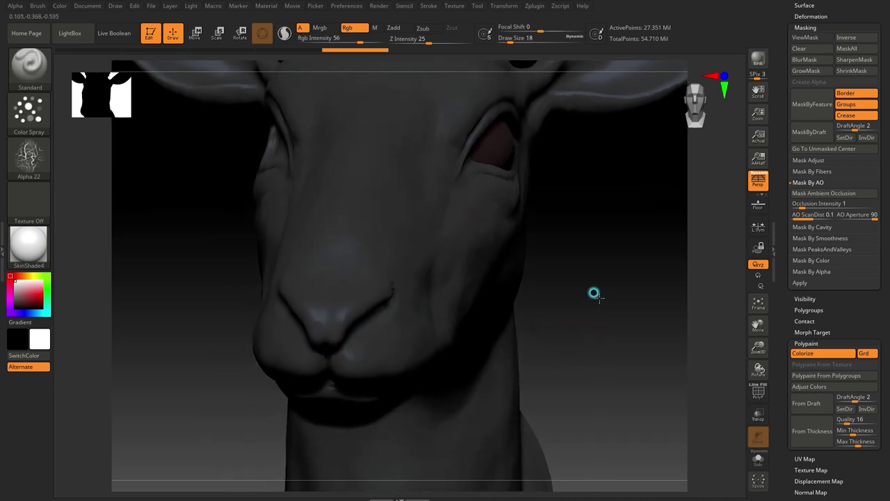
{"action": "left_click_drag", "start_coordinate": [551, 329], "coordinate": [306, 317], "text": "alt"}
{"action": "key", "text": "bracketleft"}
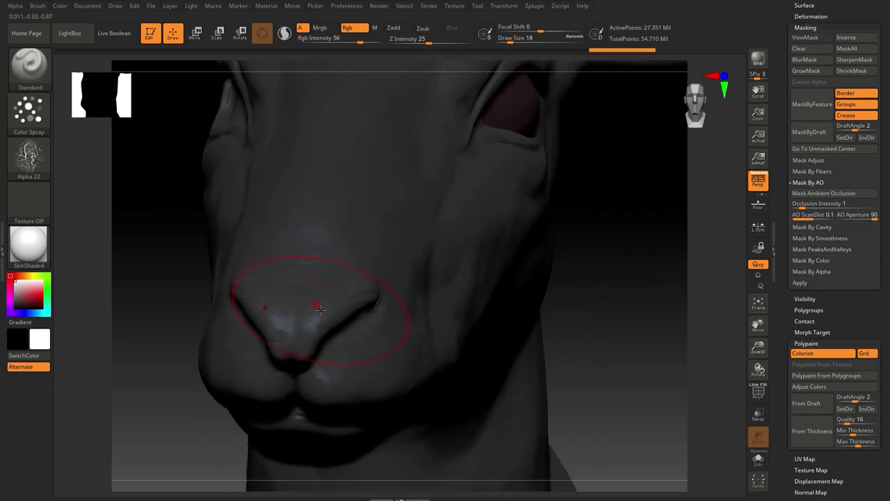
{"action": "key", "text": "bracketleft"}
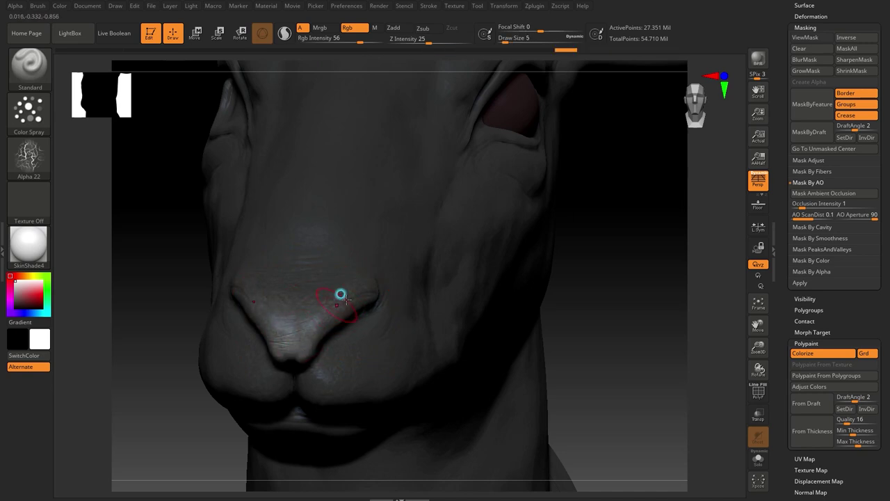
Step: At Rgb Intensity 39, paint light highlights around the nose
{"action": "right_click_drag", "start_coordinate": [339, 295], "coordinate": [580, 277]}
{"action": "mouse_move", "coordinate": [250, 346]}
{"action": "right_mouse_down"}
{"action": "mouse_move", "coordinate": [312, 306]}
{"action": "mouse_move", "coordinate": [336, 312]}
{"action": "right_mouse_up"}
{"action": "left_click_drag", "start_coordinate": [356, 38], "coordinate": [350, 38]}
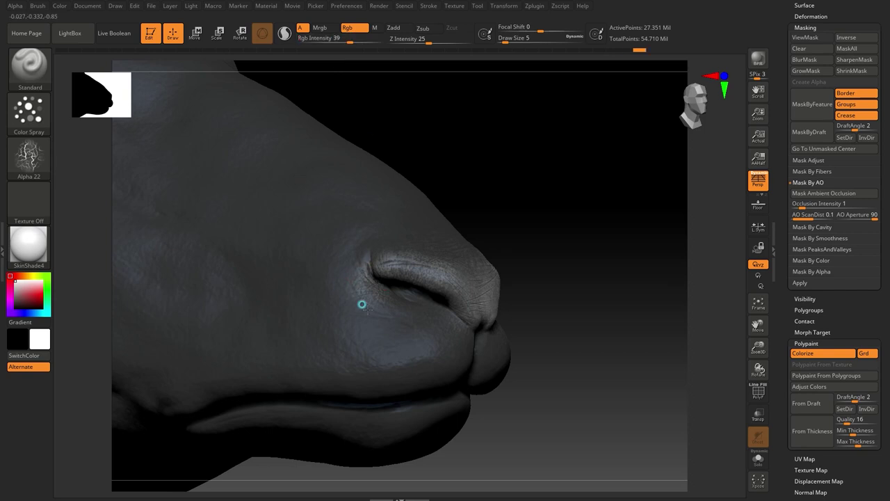
{"action": "key", "text": "bracketright"}
{"action": "mouse_move", "coordinate": [588, 312]}
{"action": "right_mouse_down"}
{"action": "mouse_move", "coordinate": [632, 422]}
{"action": "mouse_move", "coordinate": [386, 317]}
{"action": "right_mouse_up"}
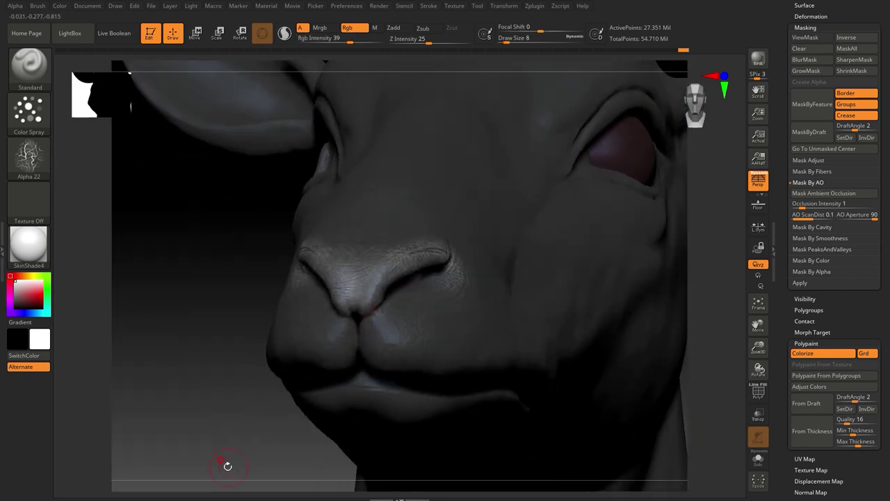
{"action": "right_click_drag", "start_coordinate": [227, 465], "coordinate": [461, 290]}
{"action": "key", "text": "bracketleft"}
Step: Paint highlights along the lip crease, viewed from beneath the chin
{"action": "mouse_move", "coordinate": [357, 350]}
{"action": "right_mouse_down"}
{"action": "mouse_move", "coordinate": [581, 292]}
{"action": "mouse_move", "coordinate": [568, 310]}
{"action": "mouse_move", "coordinate": [549, 255]}
{"action": "mouse_move", "coordinate": [398, 333]}
{"action": "right_mouse_up"}
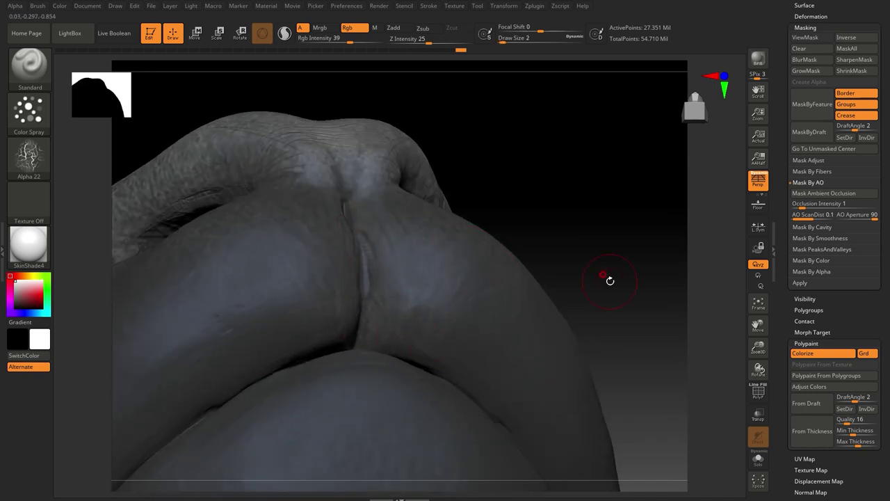
{"action": "mouse_move", "coordinate": [610, 280]}
{"action": "right_mouse_down"}
{"action": "mouse_move", "coordinate": [313, 304]}
{"action": "mouse_move", "coordinate": [422, 308]}
{"action": "mouse_move", "coordinate": [603, 251]}
{"action": "mouse_move", "coordinate": [231, 292]}
{"action": "mouse_move", "coordinate": [542, 188]}
{"action": "right_mouse_up"}
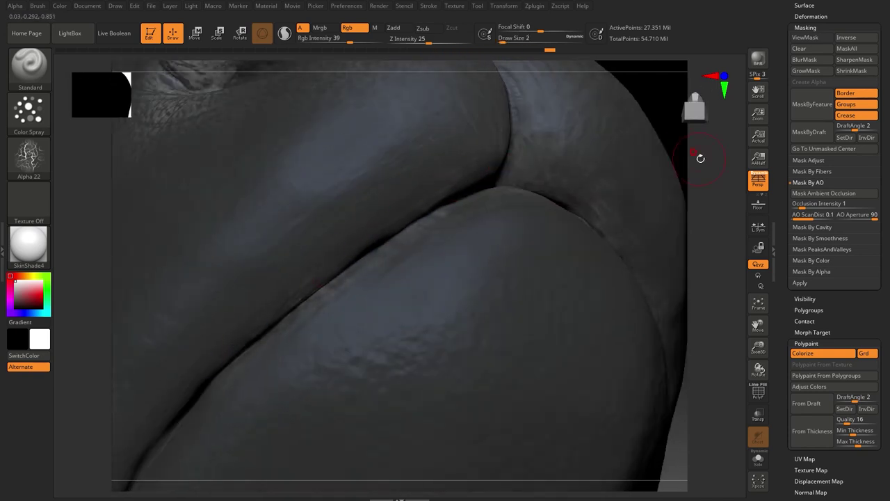
{"action": "right_click_drag", "start_coordinate": [701, 157], "coordinate": [679, 175]}
{"action": "right_click_drag", "start_coordinate": [277, 286], "coordinate": [574, 117]}
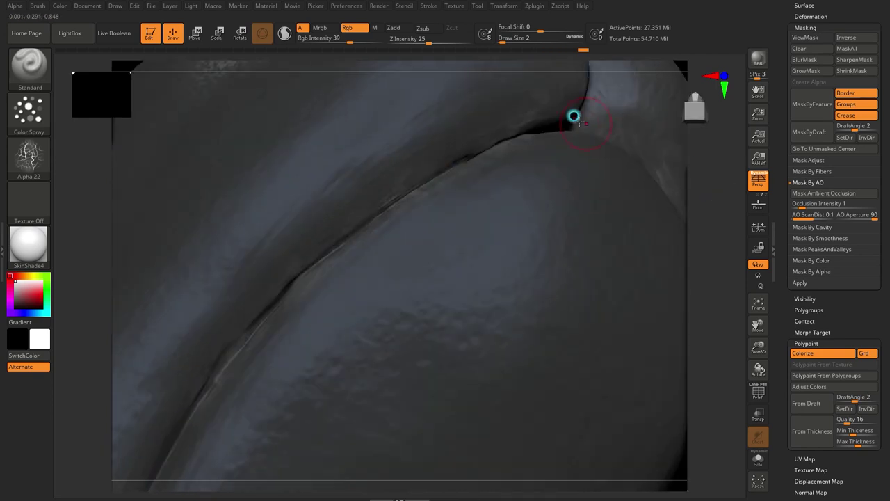
{"action": "mouse_move", "coordinate": [633, 286]}
{"action": "right_mouse_down"}
{"action": "mouse_move", "coordinate": [628, 311]}
{"action": "mouse_move", "coordinate": [281, 305]}
{"action": "right_mouse_up"}
{"action": "right_click_drag", "start_coordinate": [239, 417], "coordinate": [434, 397]}
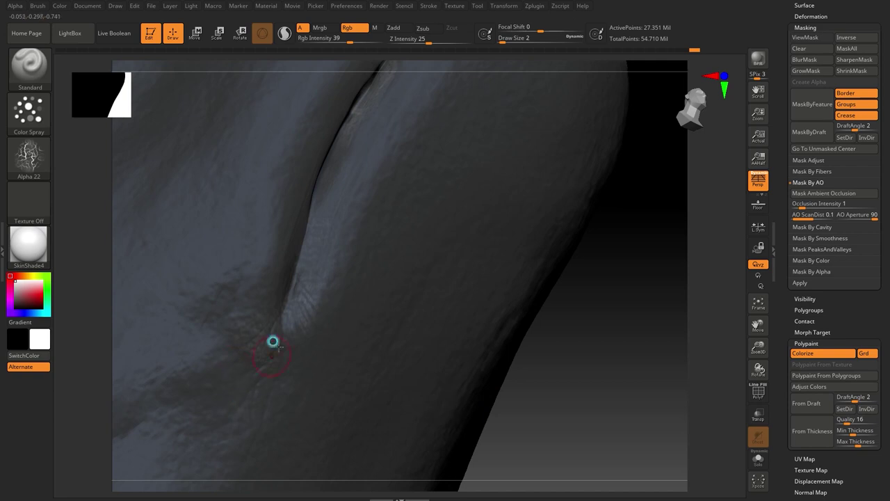
Step: Drop Rgb Intensity to 16 and paint soft highlights along the lips
{"action": "right_click_drag", "start_coordinate": [560, 362], "coordinate": [348, 389]}
{"action": "key", "text": "space"}
{"action": "left_click_drag", "start_coordinate": [402, 351], "coordinate": [382, 352]}
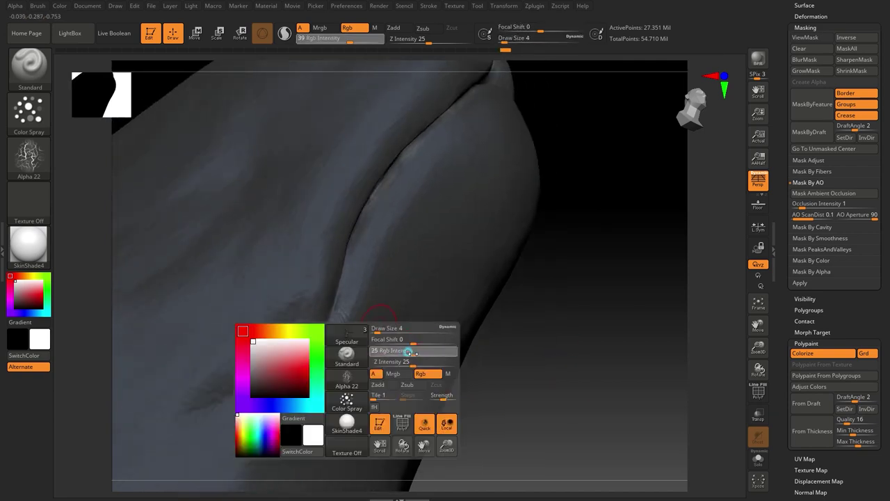
{"action": "mouse_move", "coordinate": [262, 351]}
{"action": "right_mouse_down"}
{"action": "mouse_move", "coordinate": [324, 193]}
{"action": "mouse_move", "coordinate": [562, 318]}
{"action": "mouse_move", "coordinate": [471, 195]}
{"action": "right_mouse_up"}
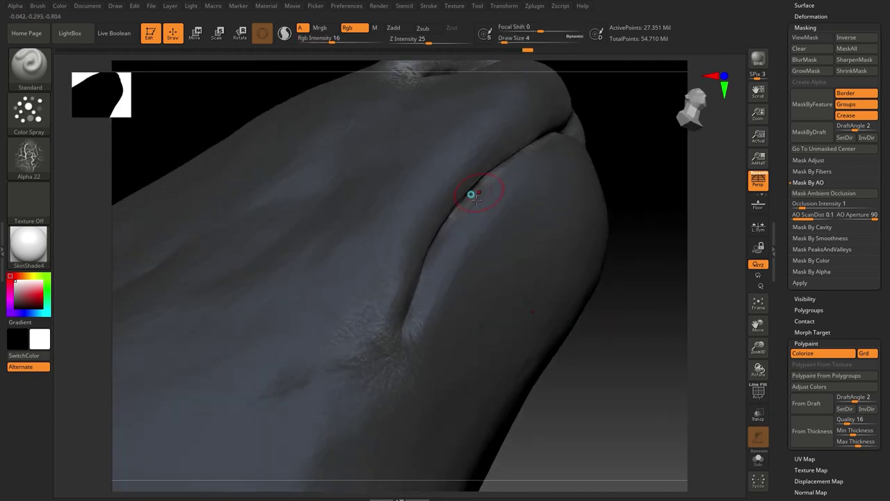
{"action": "right_click_drag", "start_coordinate": [467, 266], "coordinate": [556, 152]}
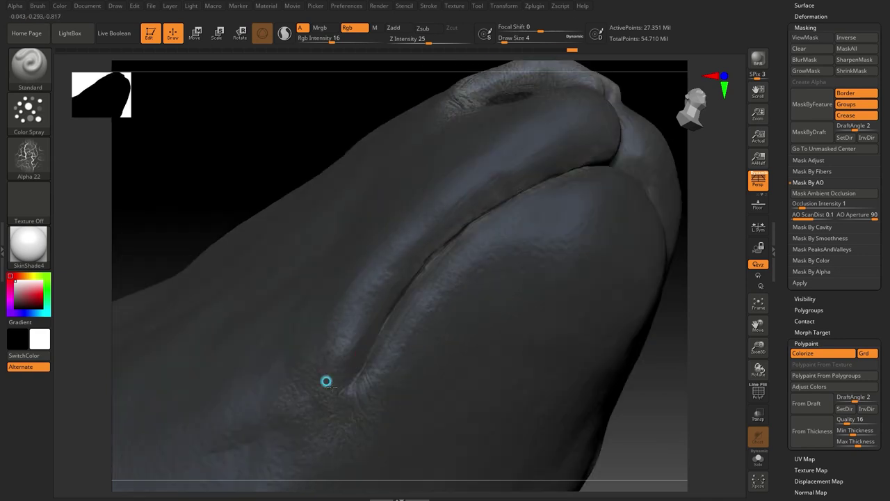
{"action": "mouse_move", "coordinate": [327, 381]}
{"action": "right_mouse_down"}
{"action": "mouse_move", "coordinate": [658, 304]}
{"action": "mouse_move", "coordinate": [402, 282]}
{"action": "right_mouse_up"}
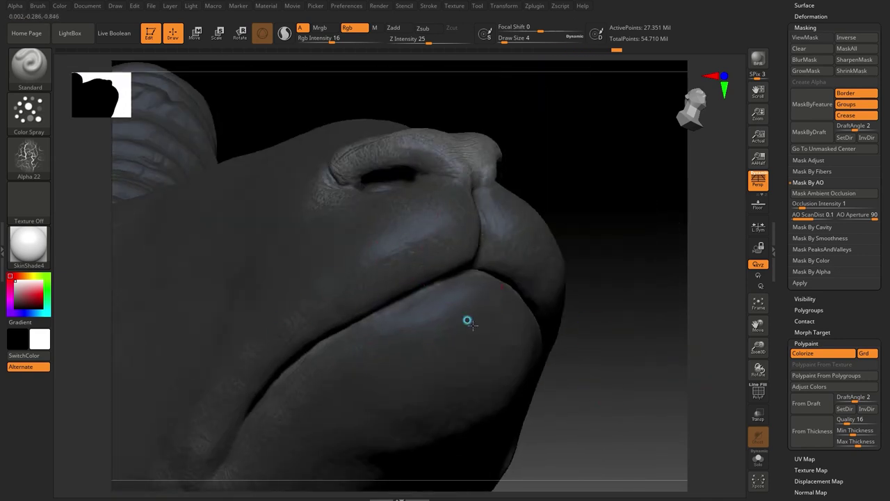
{"action": "right_click_drag", "start_coordinate": [471, 324], "coordinate": [492, 292]}
Step: Paint soft highlights over the nose and snout up toward the eye
{"action": "mouse_move", "coordinate": [638, 413]}
{"action": "right_mouse_down"}
{"action": "mouse_move", "coordinate": [299, 318]}
{"action": "mouse_move", "coordinate": [435, 260]}
{"action": "right_mouse_up"}
{"action": "mouse_move", "coordinate": [443, 361]}
{"action": "right_mouse_down"}
{"action": "mouse_move", "coordinate": [610, 191]}
{"action": "mouse_move", "coordinate": [600, 169]}
{"action": "mouse_move", "coordinate": [372, 254]}
{"action": "right_mouse_up"}
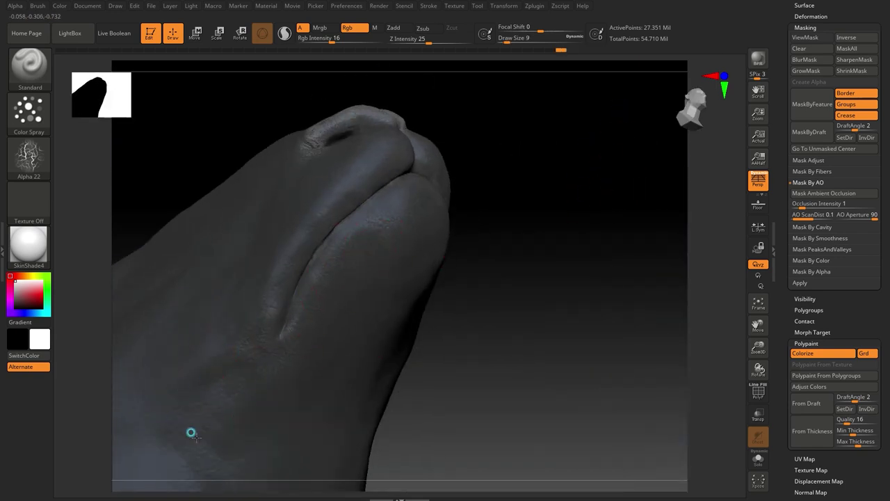
{"action": "mouse_move", "coordinate": [191, 431]}
{"action": "right_mouse_down"}
{"action": "mouse_move", "coordinate": [560, 327]}
{"action": "mouse_move", "coordinate": [533, 308]}
{"action": "mouse_move", "coordinate": [324, 300]}
{"action": "mouse_move", "coordinate": [665, 322]}
{"action": "mouse_move", "coordinate": [477, 368]}
{"action": "mouse_move", "coordinate": [614, 315]}
{"action": "mouse_move", "coordinate": [378, 268]}
{"action": "right_mouse_up"}
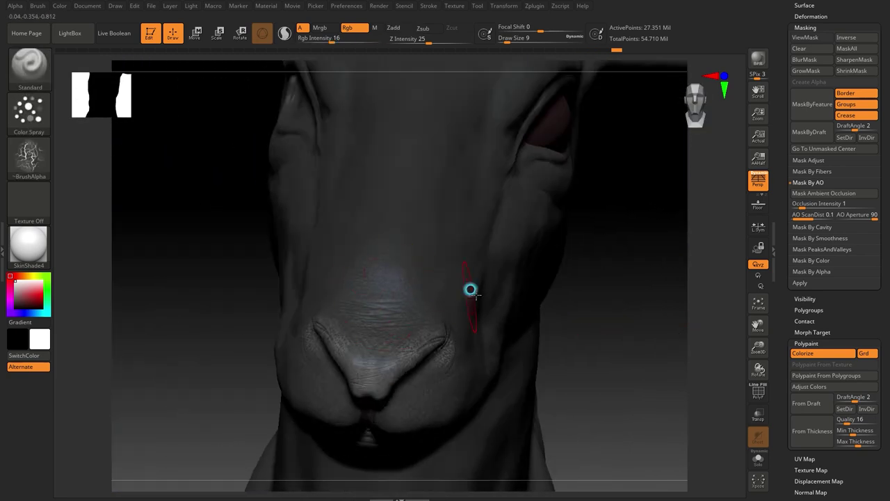
{"action": "right_click_drag", "start_coordinate": [470, 289], "coordinate": [376, 318]}
{"action": "mouse_move", "coordinate": [331, 446]}
{"action": "right_mouse_down"}
{"action": "mouse_move", "coordinate": [355, 324]}
{"action": "mouse_move", "coordinate": [299, 341]}
{"action": "right_mouse_up"}
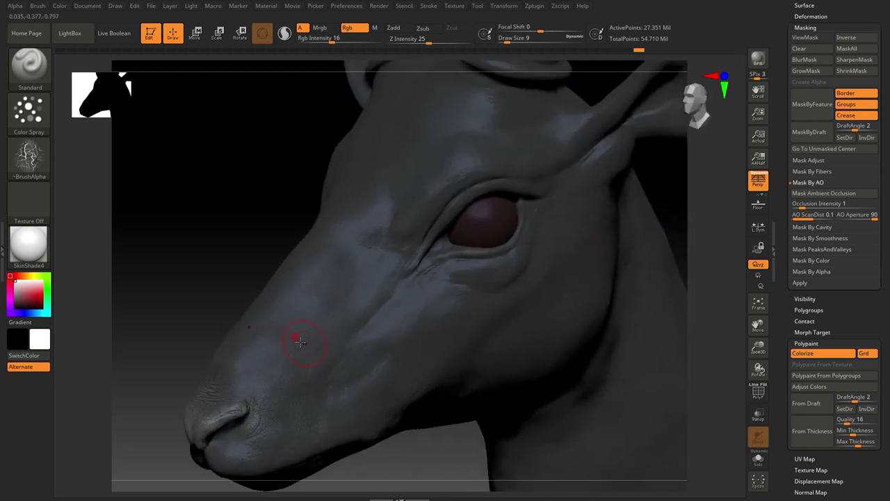
{"action": "right_click_drag", "start_coordinate": [383, 326], "coordinate": [251, 324]}
{"action": "mouse_move", "coordinate": [602, 214]}
{"action": "right_mouse_down"}
{"action": "mouse_move", "coordinate": [628, 278]}
{"action": "mouse_move", "coordinate": [681, 288]}
{"action": "mouse_move", "coordinate": [314, 374]}
{"action": "mouse_move", "coordinate": [670, 272]}
{"action": "mouse_move", "coordinate": [367, 325]}
{"action": "right_mouse_up"}
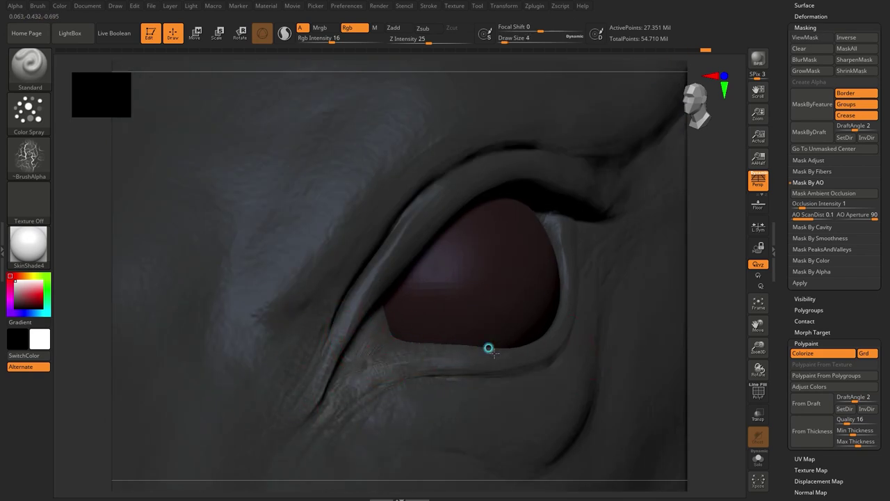
Step: Solo the head to hide the eyeball, then highlight the eyelids, brow and cheek
{"action": "mouse_move", "coordinate": [489, 347]}
{"action": "right_mouse_down"}
{"action": "mouse_move", "coordinate": [418, 208]}
{"action": "mouse_move", "coordinate": [511, 207]}
{"action": "right_mouse_up"}
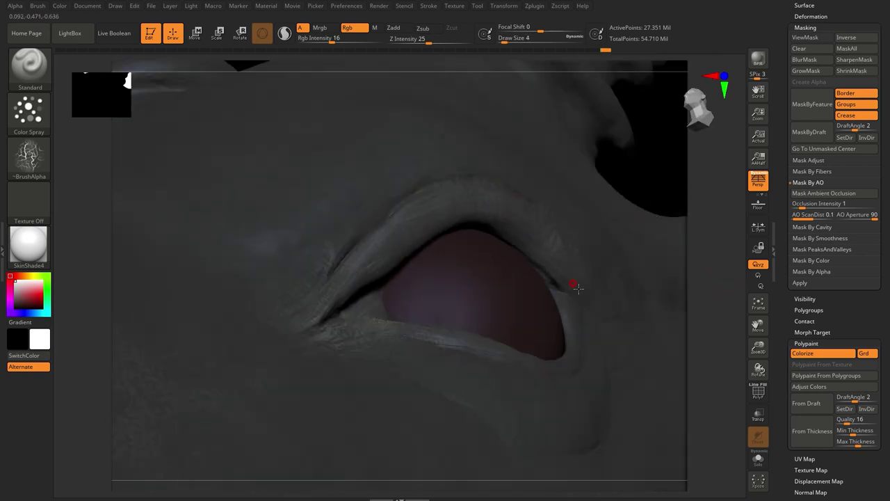
{"action": "key", "text": "ctrl+shift+s"}
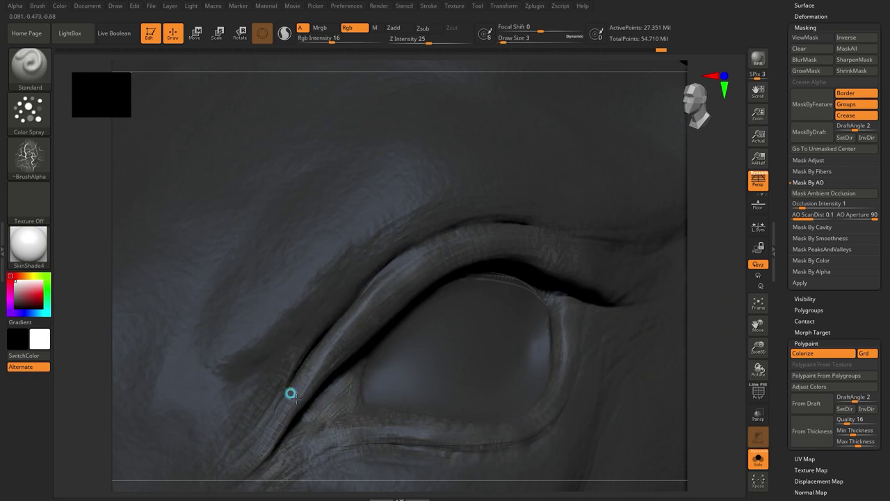
{"action": "right_click_drag", "start_coordinate": [626, 283], "coordinate": [557, 281]}
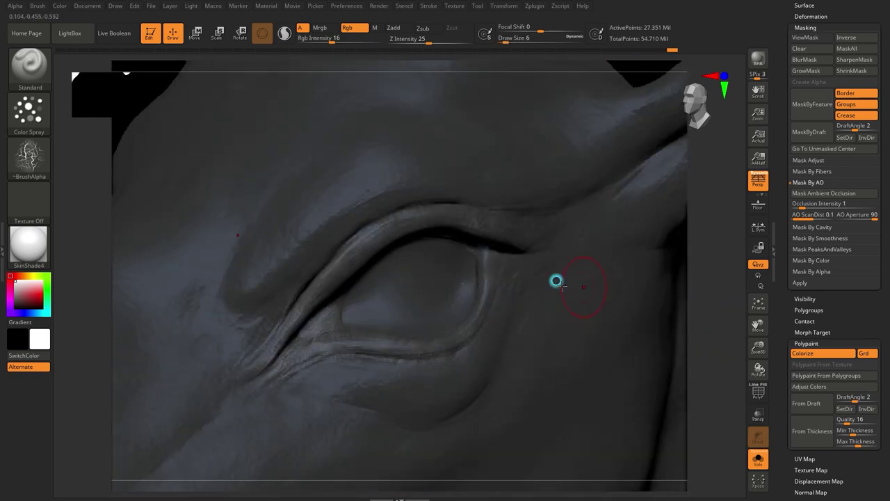
{"action": "right_click_drag", "start_coordinate": [397, 388], "coordinate": [337, 391]}
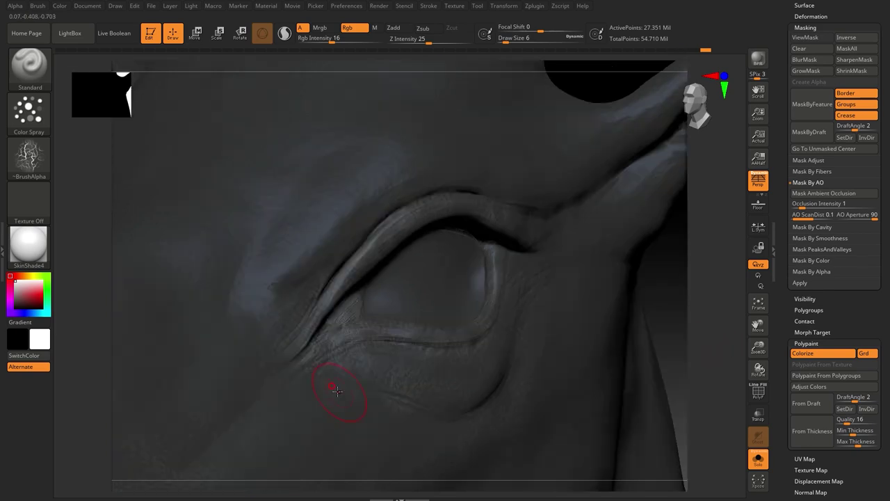
{"action": "mouse_move", "coordinate": [242, 439]}
{"action": "right_mouse_down"}
{"action": "mouse_move", "coordinate": [663, 332]}
{"action": "mouse_move", "coordinate": [616, 312]}
{"action": "mouse_move", "coordinate": [552, 335]}
{"action": "right_mouse_up"}
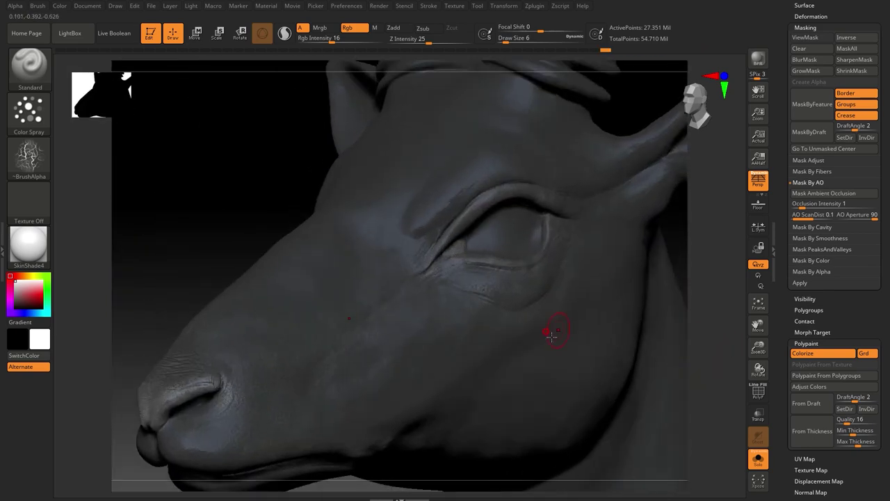
{"action": "right_click_drag", "start_coordinate": [742, 269], "coordinate": [400, 225]}
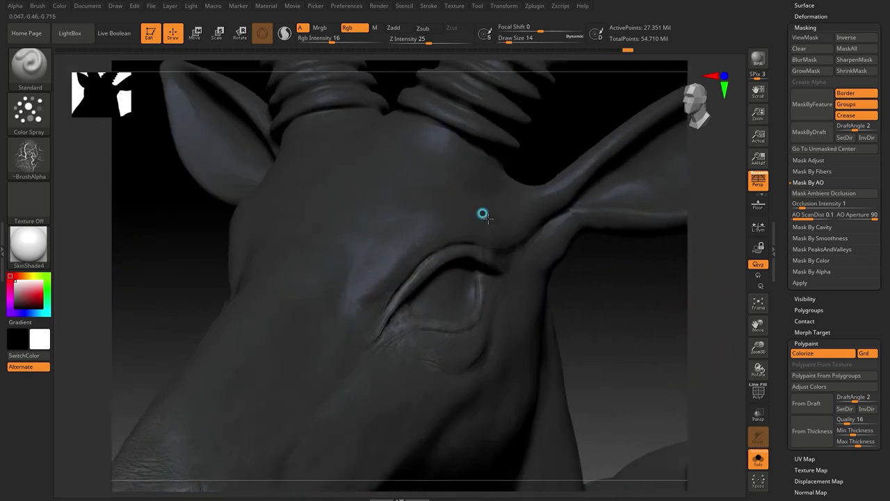
{"action": "mouse_move", "coordinate": [297, 375]}
{"action": "right_mouse_down"}
{"action": "mouse_move", "coordinate": [536, 318]}
{"action": "mouse_move", "coordinate": [463, 279]}
{"action": "mouse_move", "coordinate": [510, 319]}
{"action": "mouse_move", "coordinate": [491, 390]}
{"action": "mouse_move", "coordinate": [688, 401]}
{"action": "mouse_move", "coordinate": [455, 202]}
{"action": "mouse_move", "coordinate": [570, 233]}
{"action": "mouse_move", "coordinate": [360, 300]}
{"action": "mouse_move", "coordinate": [596, 334]}
{"action": "mouse_move", "coordinate": [554, 272]}
{"action": "mouse_move", "coordinate": [556, 299]}
{"action": "mouse_move", "coordinate": [463, 322]}
{"action": "right_mouse_up"}
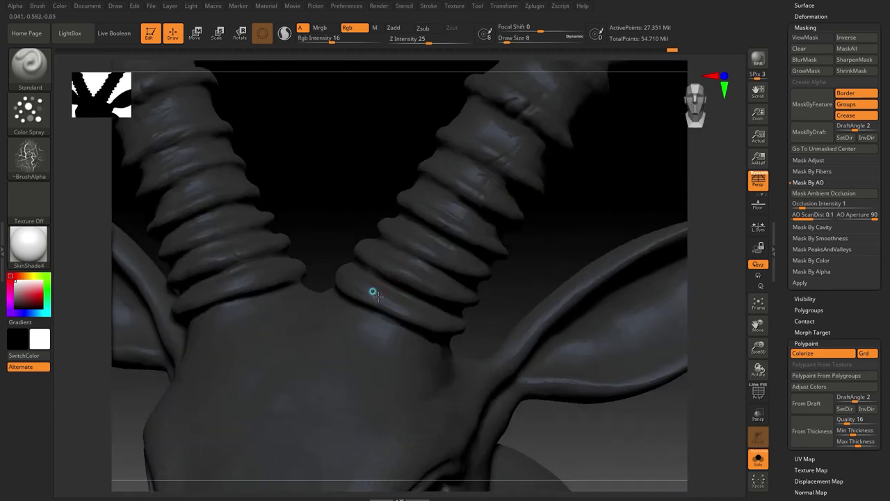
Step: Spray faint highlights along the first raised ridges of one horn
{"action": "right_click_drag", "start_coordinate": [525, 258], "coordinate": [279, 318]}
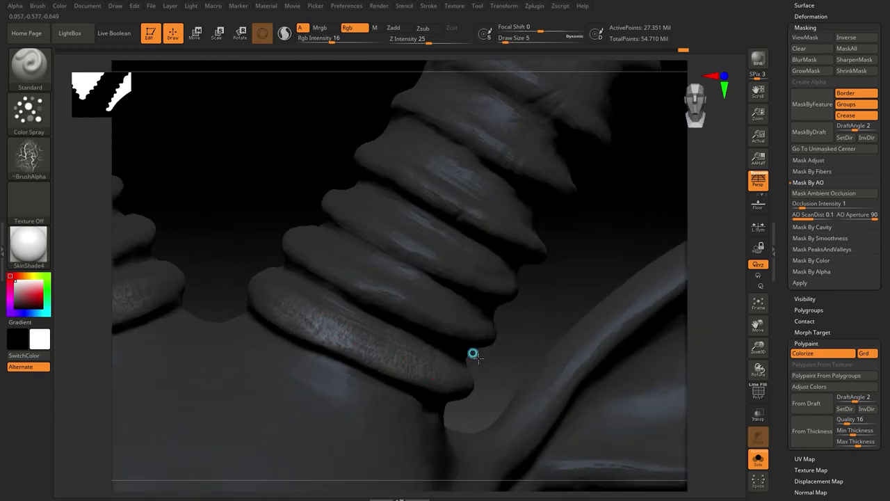
{"action": "right_click_drag", "start_coordinate": [473, 352], "coordinate": [431, 373]}
{"action": "mouse_move", "coordinate": [253, 403]}
{"action": "right_mouse_down"}
{"action": "mouse_move", "coordinate": [209, 377]}
{"action": "mouse_move", "coordinate": [595, 361]}
{"action": "right_mouse_up"}
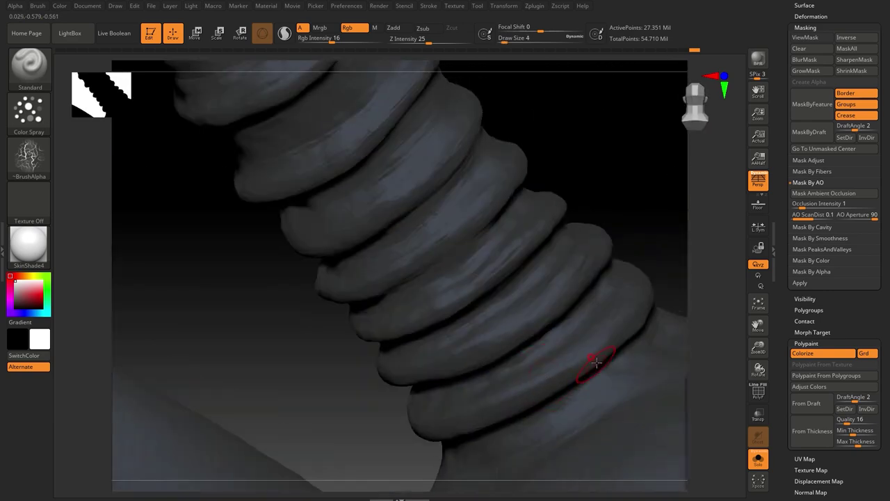
{"action": "mouse_move", "coordinate": [499, 340]}
{"action": "right_mouse_down"}
{"action": "mouse_move", "coordinate": [631, 204]}
{"action": "mouse_move", "coordinate": [538, 248]}
{"action": "mouse_move", "coordinate": [390, 381]}
{"action": "right_mouse_up"}
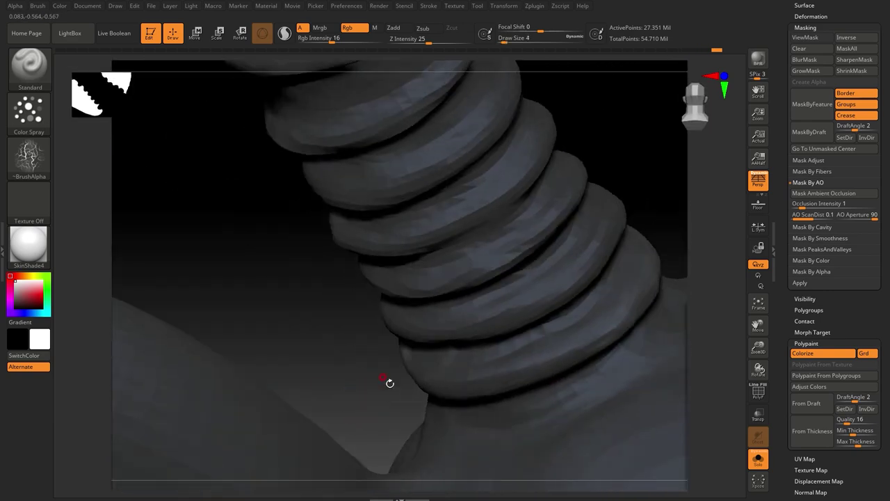
{"action": "mouse_move", "coordinate": [637, 185]}
{"action": "right_mouse_down"}
{"action": "mouse_move", "coordinate": [636, 125]}
{"action": "mouse_move", "coordinate": [401, 430]}
{"action": "right_mouse_up"}
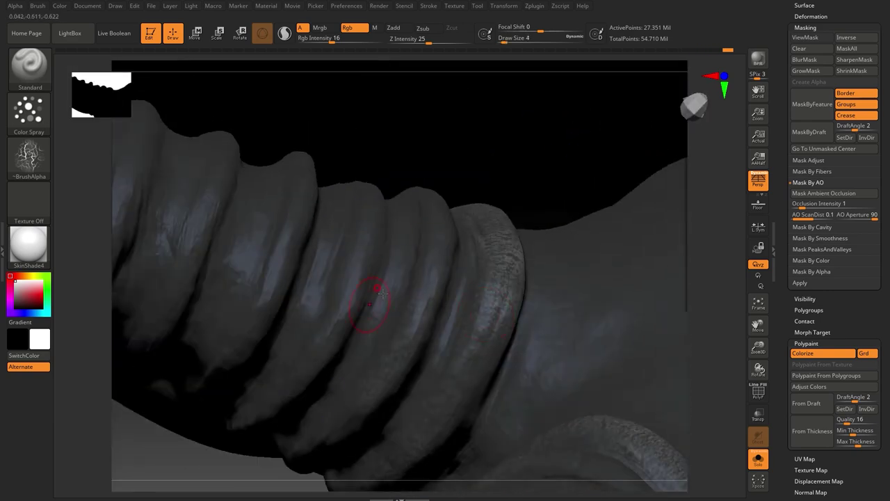
{"action": "mouse_move", "coordinate": [381, 293]}
{"action": "right_mouse_down"}
{"action": "mouse_move", "coordinate": [535, 80]}
{"action": "mouse_move", "coordinate": [313, 415]}
{"action": "mouse_move", "coordinate": [440, 295]}
{"action": "right_mouse_up"}
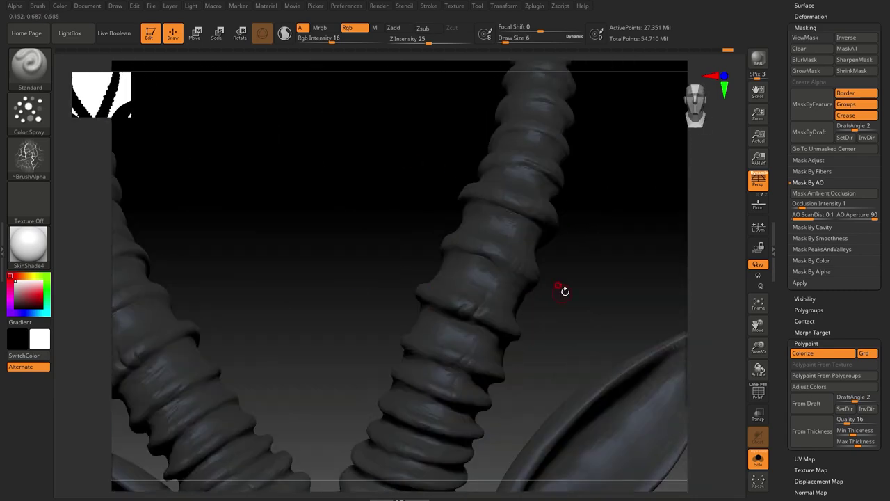
{"action": "mouse_move", "coordinate": [564, 291]}
{"action": "right_mouse_down"}
{"action": "mouse_move", "coordinate": [355, 340]}
{"action": "mouse_move", "coordinate": [346, 408]}
{"action": "mouse_move", "coordinate": [581, 314]}
{"action": "mouse_move", "coordinate": [424, 302]}
{"action": "mouse_move", "coordinate": [559, 344]}
{"action": "right_mouse_up"}
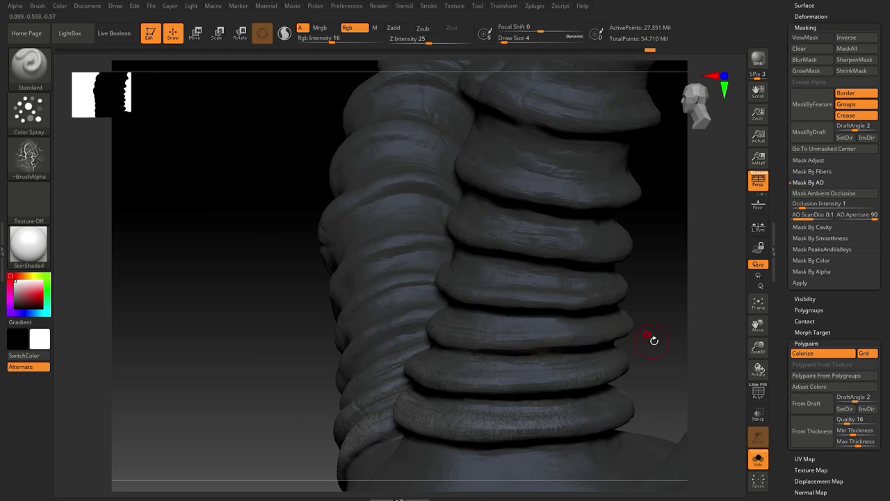
{"action": "mouse_move", "coordinate": [654, 340]}
{"action": "right_mouse_down"}
{"action": "mouse_move", "coordinate": [489, 296]}
{"action": "mouse_move", "coordinate": [338, 279]}
{"action": "mouse_move", "coordinate": [536, 298]}
{"action": "mouse_move", "coordinate": [581, 261]}
{"action": "mouse_move", "coordinate": [432, 343]}
{"action": "mouse_move", "coordinate": [437, 358]}
{"action": "mouse_move", "coordinate": [304, 413]}
{"action": "mouse_move", "coordinate": [445, 379]}
{"action": "mouse_move", "coordinate": [646, 185]}
{"action": "mouse_move", "coordinate": [536, 205]}
{"action": "mouse_move", "coordinate": [557, 253]}
{"action": "mouse_move", "coordinate": [566, 322]}
{"action": "mouse_move", "coordinate": [496, 345]}
{"action": "mouse_move", "coordinate": [399, 427]}
{"action": "mouse_move", "coordinate": [329, 265]}
{"action": "mouse_move", "coordinate": [302, 301]}
{"action": "right_mouse_up"}
Step: Continue highlighting the horn ridges on its right edge and other sides
{"action": "mouse_move", "coordinate": [268, 405]}
{"action": "right_mouse_down"}
{"action": "mouse_move", "coordinate": [308, 292]}
{"action": "mouse_move", "coordinate": [390, 326]}
{"action": "mouse_move", "coordinate": [552, 347]}
{"action": "right_mouse_up"}
{"action": "mouse_move", "coordinate": [338, 189]}
{"action": "right_mouse_down"}
{"action": "mouse_move", "coordinate": [354, 225]}
{"action": "mouse_move", "coordinate": [238, 183]}
{"action": "mouse_move", "coordinate": [288, 254]}
{"action": "mouse_move", "coordinate": [458, 304]}
{"action": "mouse_move", "coordinate": [374, 235]}
{"action": "right_mouse_up"}
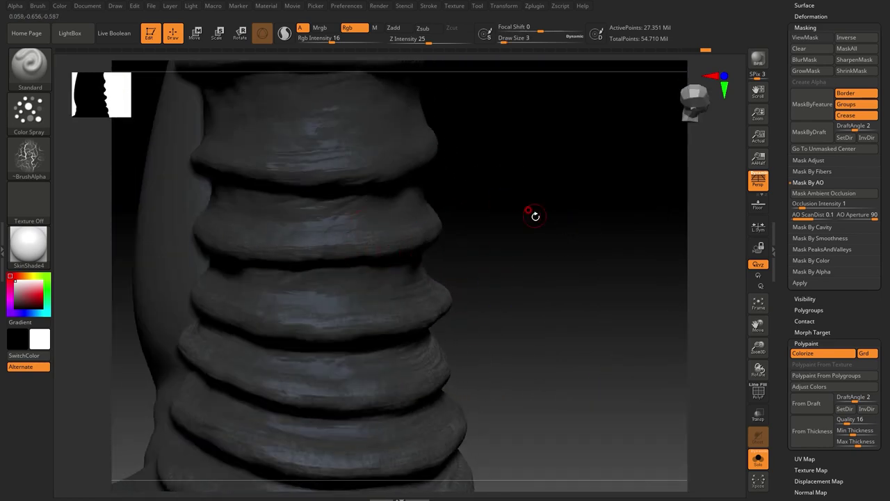
{"action": "mouse_move", "coordinate": [535, 216]}
{"action": "right_mouse_down"}
{"action": "mouse_move", "coordinate": [535, 192]}
{"action": "mouse_move", "coordinate": [591, 218]}
{"action": "mouse_move", "coordinate": [616, 278]}
{"action": "mouse_move", "coordinate": [632, 246]}
{"action": "mouse_move", "coordinate": [225, 421]}
{"action": "mouse_move", "coordinate": [636, 212]}
{"action": "mouse_move", "coordinate": [431, 286]}
{"action": "mouse_move", "coordinate": [540, 272]}
{"action": "mouse_move", "coordinate": [445, 322]}
{"action": "mouse_move", "coordinate": [473, 310]}
{"action": "mouse_move", "coordinate": [299, 283]}
{"action": "right_mouse_up"}
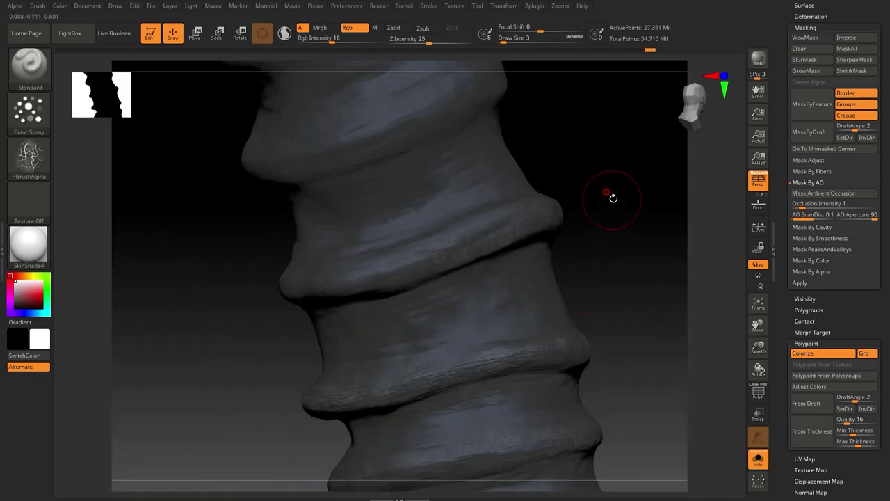
{"action": "mouse_move", "coordinate": [613, 198]}
{"action": "right_mouse_down"}
{"action": "mouse_move", "coordinate": [646, 139]}
{"action": "mouse_move", "coordinate": [430, 304]}
{"action": "right_mouse_up"}
{"action": "mouse_move", "coordinate": [400, 344]}
{"action": "right_mouse_down"}
{"action": "mouse_move", "coordinate": [427, 255]}
{"action": "mouse_move", "coordinate": [470, 259]}
{"action": "right_mouse_up"}
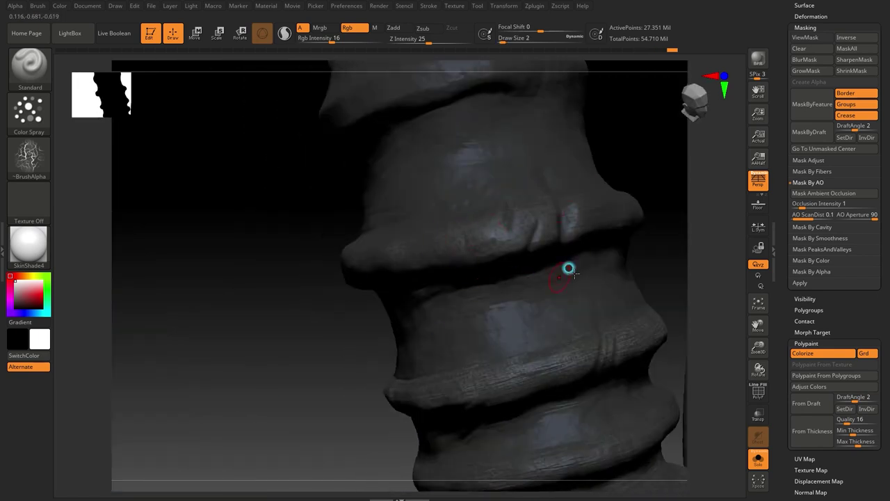
{"action": "mouse_move", "coordinate": [666, 245]}
{"action": "right_mouse_down"}
{"action": "mouse_move", "coordinate": [364, 385]}
{"action": "mouse_move", "coordinate": [373, 304]}
{"action": "mouse_move", "coordinate": [481, 381]}
{"action": "right_mouse_up"}
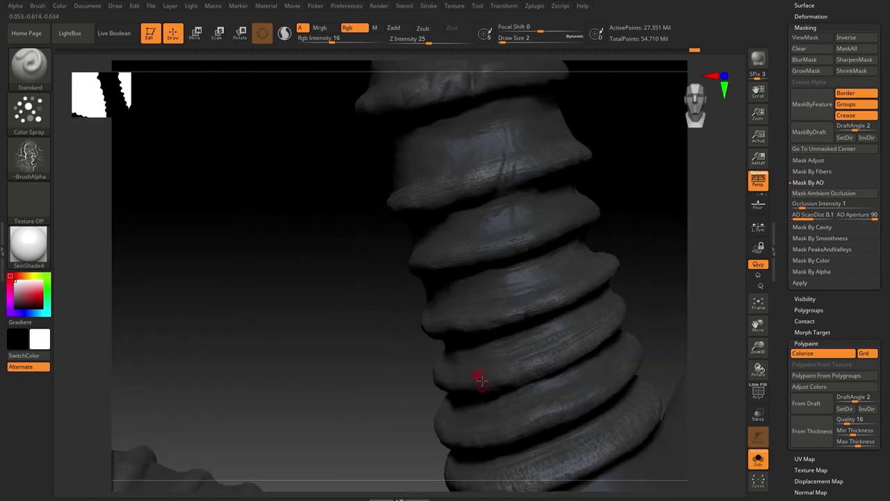
{"action": "mouse_move", "coordinate": [358, 325]}
{"action": "right_mouse_down"}
{"action": "mouse_move", "coordinate": [559, 292]}
{"action": "mouse_move", "coordinate": [531, 292]}
{"action": "right_mouse_up"}
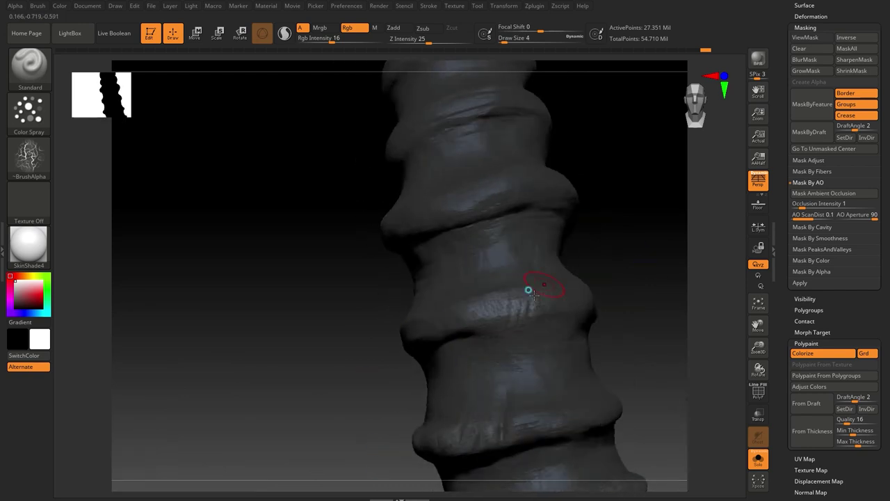
Step: Highlight the remaining unpainted horn rings, working around the horn
{"action": "mouse_move", "coordinate": [489, 414]}
{"action": "right_mouse_down"}
{"action": "mouse_move", "coordinate": [397, 358]}
{"action": "mouse_move", "coordinate": [443, 374]}
{"action": "mouse_move", "coordinate": [438, 384]}
{"action": "mouse_move", "coordinate": [571, 197]}
{"action": "right_mouse_up"}
{"action": "mouse_move", "coordinate": [430, 372]}
{"action": "right_mouse_down"}
{"action": "mouse_move", "coordinate": [521, 272]}
{"action": "mouse_move", "coordinate": [430, 230]}
{"action": "right_mouse_up"}
{"action": "mouse_move", "coordinate": [472, 302]}
{"action": "right_mouse_down"}
{"action": "mouse_move", "coordinate": [573, 295]}
{"action": "mouse_move", "coordinate": [423, 265]}
{"action": "mouse_move", "coordinate": [465, 309]}
{"action": "mouse_move", "coordinate": [378, 374]}
{"action": "mouse_move", "coordinate": [624, 179]}
{"action": "mouse_move", "coordinate": [500, 327]}
{"action": "mouse_move", "coordinate": [592, 298]}
{"action": "mouse_move", "coordinate": [496, 337]}
{"action": "mouse_move", "coordinate": [606, 278]}
{"action": "mouse_move", "coordinate": [484, 218]}
{"action": "mouse_move", "coordinate": [473, 234]}
{"action": "mouse_move", "coordinate": [586, 228]}
{"action": "right_mouse_up"}
{"action": "mouse_move", "coordinate": [335, 339]}
{"action": "left_mouse_down", "text": "alt"}
{"action": "mouse_move", "coordinate": [367, 296]}
{"action": "mouse_move", "coordinate": [473, 306]}
{"action": "mouse_move", "coordinate": [308, 313]}
{"action": "mouse_move", "coordinate": [456, 310]}
{"action": "mouse_move", "coordinate": [574, 258]}
{"action": "mouse_move", "coordinate": [610, 187]}
{"action": "mouse_move", "coordinate": [356, 390]}
{"action": "mouse_move", "coordinate": [582, 255]}
{"action": "mouse_move", "coordinate": [434, 246]}
{"action": "mouse_move", "coordinate": [473, 291]}
{"action": "mouse_move", "coordinate": [345, 244]}
{"action": "left_mouse_up", "text": "alt"}
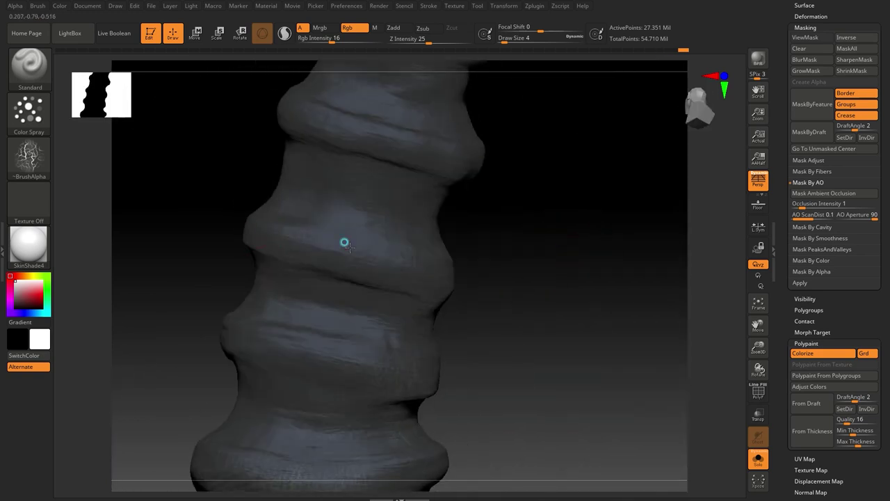
{"action": "left_click_drag", "start_coordinate": [480, 342], "coordinate": [221, 351]}
{"action": "mouse_move", "coordinate": [540, 294]}
{"action": "left_mouse_down"}
{"action": "mouse_move", "coordinate": [390, 201]}
{"action": "mouse_move", "coordinate": [446, 238]}
{"action": "left_mouse_up"}
{"action": "mouse_move", "coordinate": [484, 350]}
{"action": "left_mouse_down"}
{"action": "mouse_move", "coordinate": [381, 334]}
{"action": "mouse_move", "coordinate": [406, 241]}
{"action": "mouse_move", "coordinate": [539, 308]}
{"action": "left_mouse_up"}
Step: Spray highlights up the horn's smooth upper section toward the tip
{"action": "mouse_move", "coordinate": [390, 231]}
{"action": "left_mouse_down"}
{"action": "mouse_move", "coordinate": [260, 244]}
{"action": "mouse_move", "coordinate": [234, 236]}
{"action": "mouse_move", "coordinate": [352, 332]}
{"action": "mouse_move", "coordinate": [265, 335]}
{"action": "mouse_move", "coordinate": [484, 310]}
{"action": "left_mouse_up"}
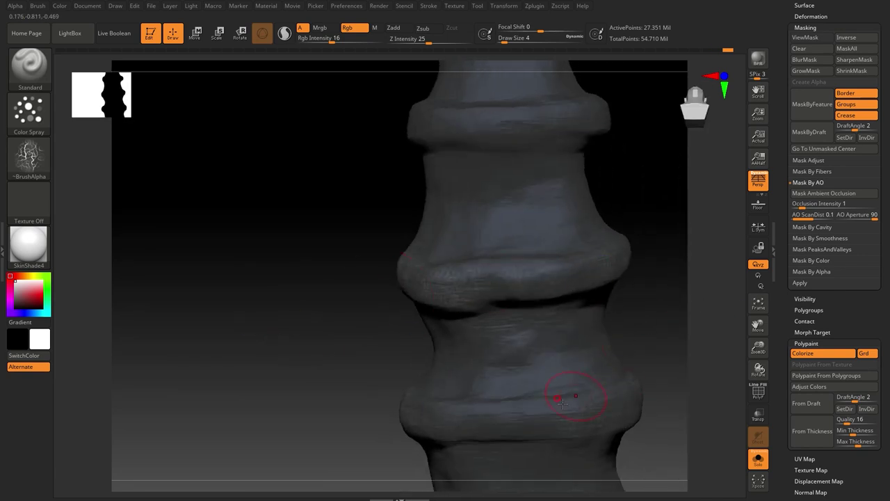
{"action": "mouse_move", "coordinate": [562, 402]}
{"action": "left_mouse_down"}
{"action": "mouse_move", "coordinate": [502, 246]}
{"action": "mouse_move", "coordinate": [507, 232]}
{"action": "mouse_move", "coordinate": [487, 360]}
{"action": "mouse_move", "coordinate": [443, 230]}
{"action": "left_mouse_up"}
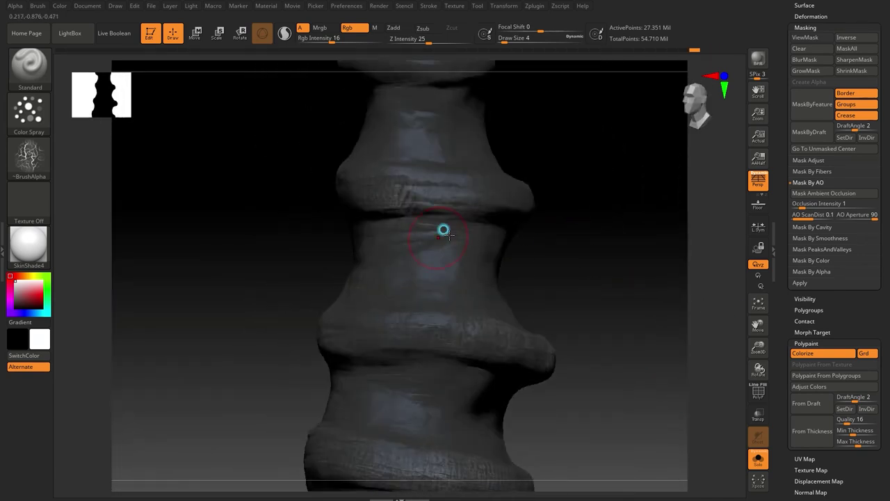
{"action": "left_click_drag", "start_coordinate": [576, 272], "coordinate": [523, 271]}
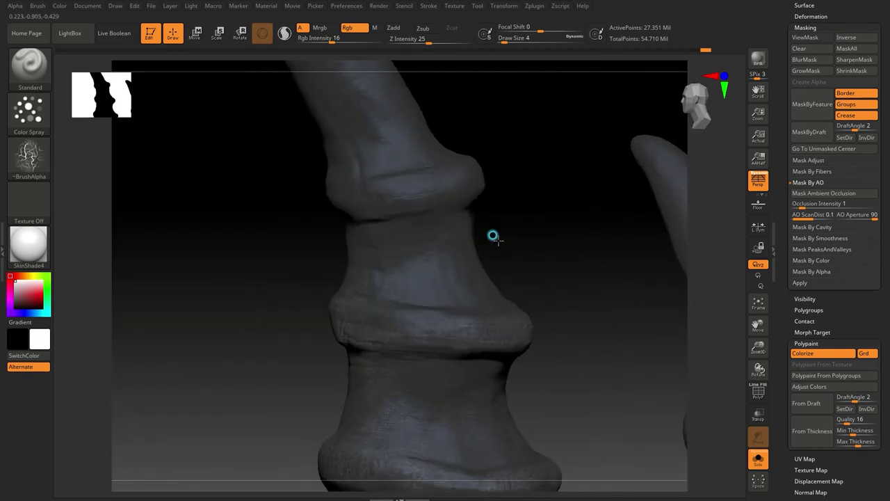
{"action": "left_click_drag", "start_coordinate": [493, 235], "coordinate": [548, 152]}
{"action": "mouse_move", "coordinate": [619, 258]}
{"action": "left_mouse_down"}
{"action": "mouse_move", "coordinate": [557, 205]}
{"action": "mouse_move", "coordinate": [467, 173]}
{"action": "mouse_move", "coordinate": [489, 280]}
{"action": "mouse_move", "coordinate": [529, 387]}
{"action": "mouse_move", "coordinate": [404, 278]}
{"action": "mouse_move", "coordinate": [411, 366]}
{"action": "mouse_move", "coordinate": [364, 201]}
{"action": "mouse_move", "coordinate": [379, 252]}
{"action": "left_mouse_up"}
{"action": "mouse_move", "coordinate": [513, 336]}
{"action": "left_mouse_down"}
{"action": "mouse_move", "coordinate": [501, 292]}
{"action": "mouse_move", "coordinate": [361, 276]}
{"action": "mouse_move", "coordinate": [405, 299]}
{"action": "mouse_move", "coordinate": [336, 272]}
{"action": "left_mouse_up"}
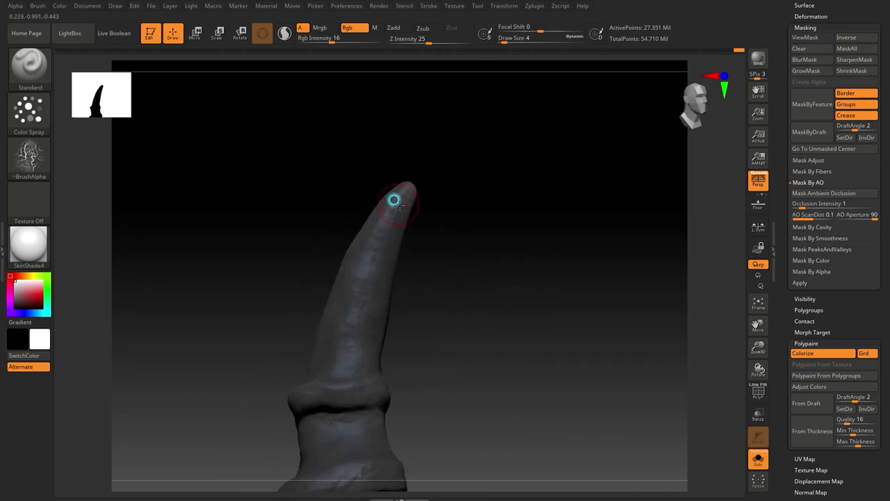
{"action": "mouse_move", "coordinate": [393, 199]}
{"action": "left_mouse_down"}
{"action": "mouse_move", "coordinate": [531, 288]}
{"action": "mouse_move", "coordinate": [580, 262]}
{"action": "mouse_move", "coordinate": [556, 211]}
{"action": "mouse_move", "coordinate": [520, 201]}
{"action": "mouse_move", "coordinate": [610, 231]}
{"action": "mouse_move", "coordinate": [564, 394]}
{"action": "left_mouse_up"}
Step: Save the file, then highlight the eyelid rim, reverting one stroke via Undo History
{"action": "key", "text": "ctrl+s"}
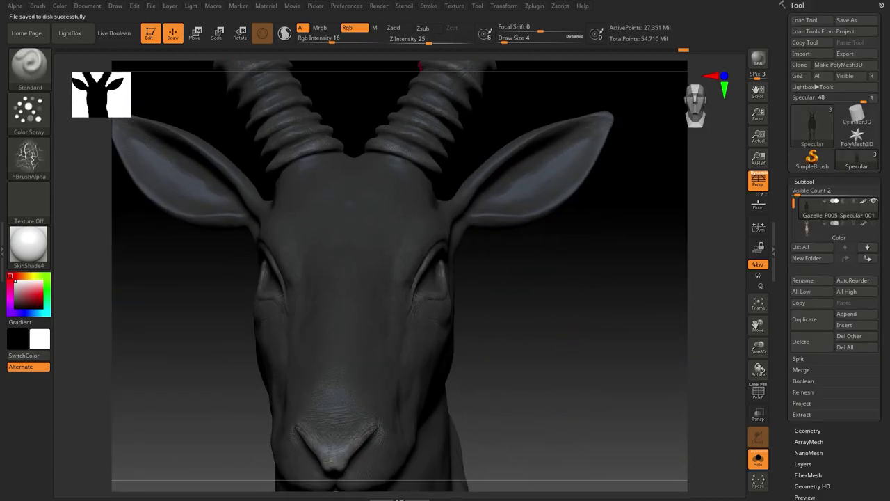
{"action": "mouse_move", "coordinate": [561, 313]}
{"action": "left_mouse_down"}
{"action": "mouse_move", "coordinate": [529, 421]}
{"action": "mouse_move", "coordinate": [393, 334]}
{"action": "left_mouse_up"}
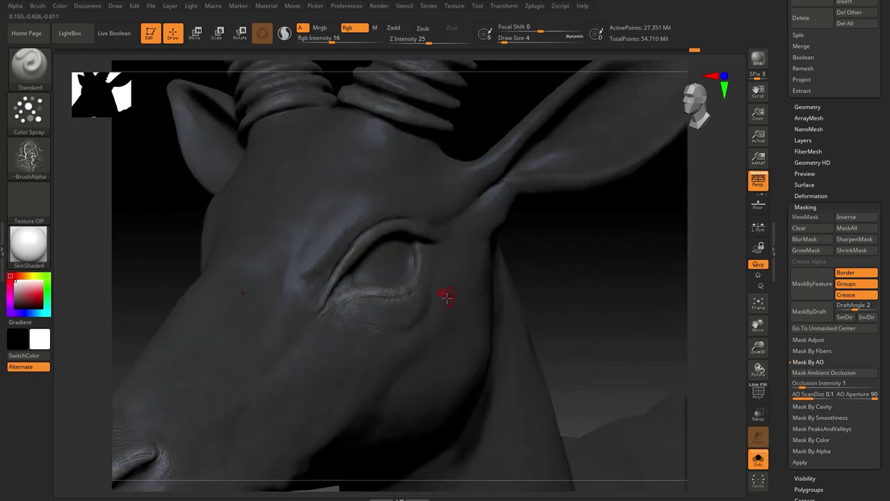
{"action": "mouse_move", "coordinate": [446, 297]}
{"action": "left_mouse_down"}
{"action": "mouse_move", "coordinate": [576, 301]}
{"action": "mouse_move", "coordinate": [433, 258]}
{"action": "mouse_move", "coordinate": [296, 278]}
{"action": "left_mouse_up"}
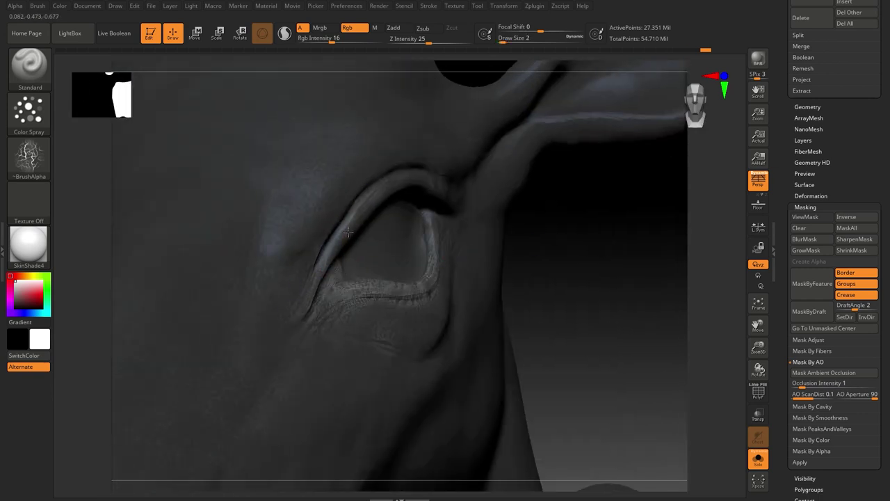
{"action": "left_click", "coordinate": [346, 49]}
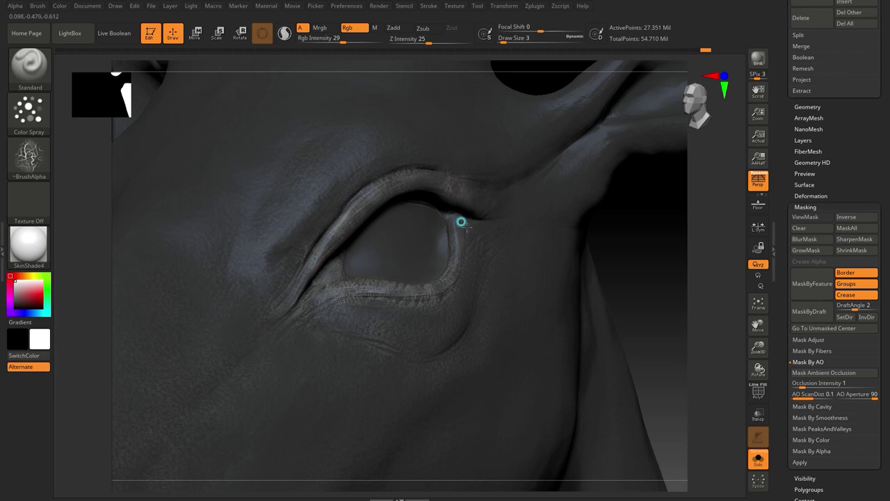
{"action": "right_click_drag", "start_coordinate": [461, 222], "coordinate": [536, 253]}
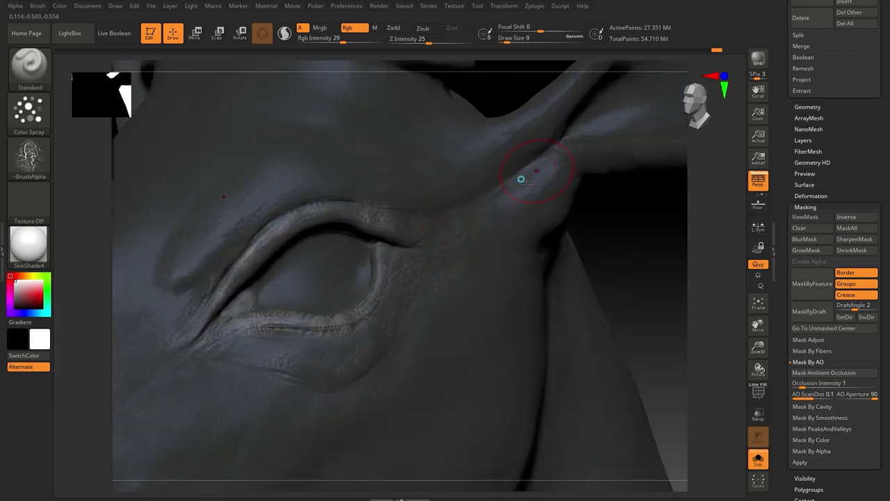
{"action": "mouse_move", "coordinate": [541, 211]}
{"action": "right_mouse_down"}
{"action": "mouse_move", "coordinate": [600, 252]}
{"action": "mouse_move", "coordinate": [582, 284]}
{"action": "mouse_move", "coordinate": [365, 237]}
{"action": "mouse_move", "coordinate": [586, 231]}
{"action": "mouse_move", "coordinate": [588, 185]}
{"action": "mouse_move", "coordinate": [558, 288]}
{"action": "mouse_move", "coordinate": [467, 419]}
{"action": "mouse_move", "coordinate": [514, 390]}
{"action": "mouse_move", "coordinate": [381, 375]}
{"action": "right_mouse_up"}
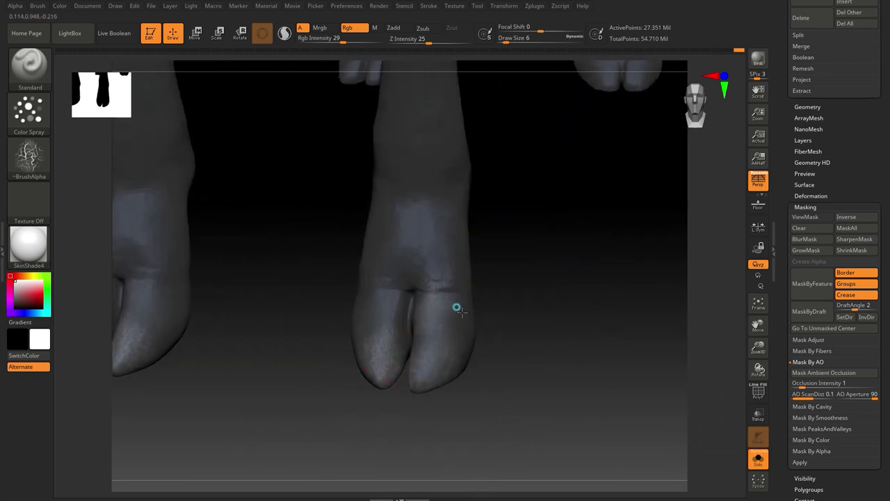
Step: Paint highlights on the first hoof's split toe tips
{"action": "mouse_move", "coordinate": [457, 308]}
{"action": "right_mouse_down"}
{"action": "mouse_move", "coordinate": [441, 331]}
{"action": "mouse_move", "coordinate": [453, 391]}
{"action": "mouse_move", "coordinate": [558, 354]}
{"action": "mouse_move", "coordinate": [438, 205]}
{"action": "right_mouse_up"}
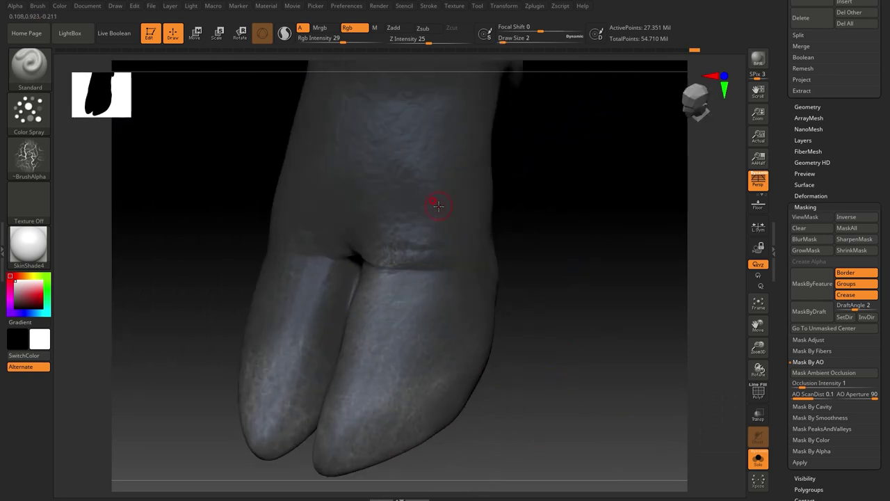
{"action": "mouse_move", "coordinate": [311, 306]}
{"action": "right_mouse_down"}
{"action": "mouse_move", "coordinate": [309, 334]}
{"action": "mouse_move", "coordinate": [540, 360]}
{"action": "mouse_move", "coordinate": [552, 332]}
{"action": "mouse_move", "coordinate": [331, 274]}
{"action": "right_mouse_up"}
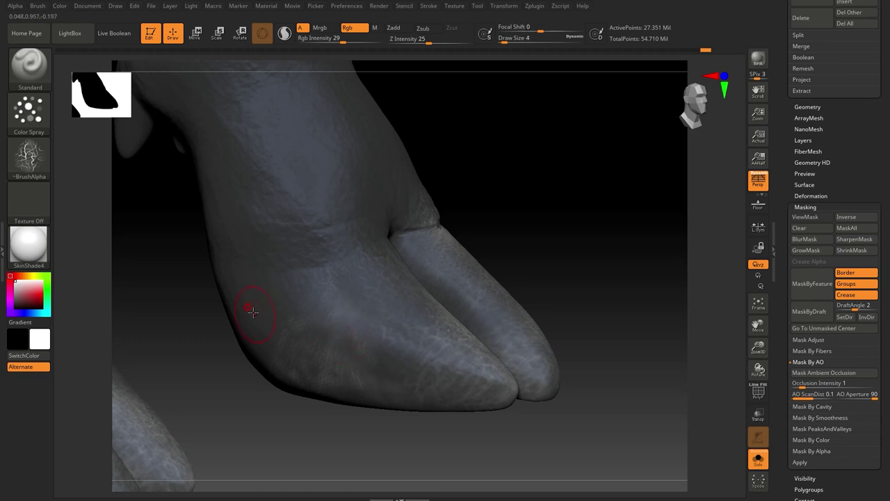
{"action": "right_click_drag", "start_coordinate": [521, 210], "coordinate": [404, 334]}
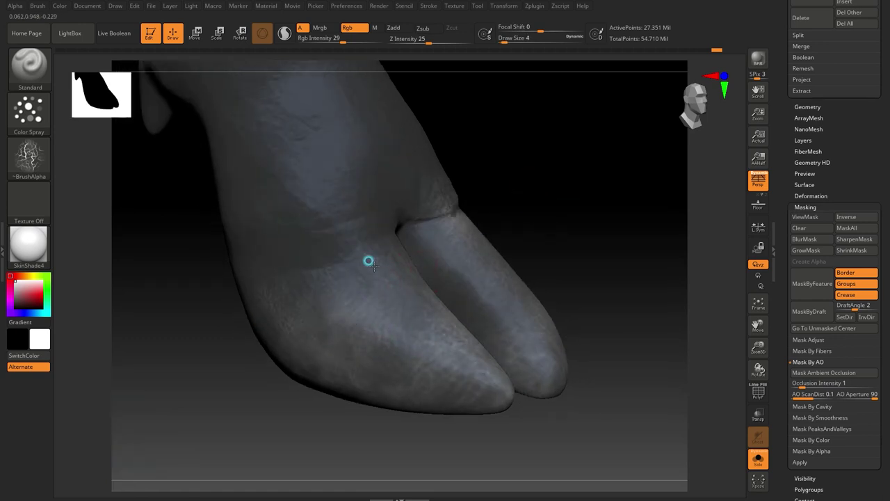
{"action": "mouse_move", "coordinate": [368, 261]}
{"action": "right_mouse_down"}
{"action": "mouse_move", "coordinate": [575, 230]}
{"action": "mouse_move", "coordinate": [559, 211]}
{"action": "mouse_move", "coordinate": [533, 360]}
{"action": "mouse_move", "coordinate": [491, 405]}
{"action": "mouse_move", "coordinate": [372, 452]}
{"action": "mouse_move", "coordinate": [360, 304]}
{"action": "mouse_move", "coordinate": [486, 258]}
{"action": "right_mouse_up"}
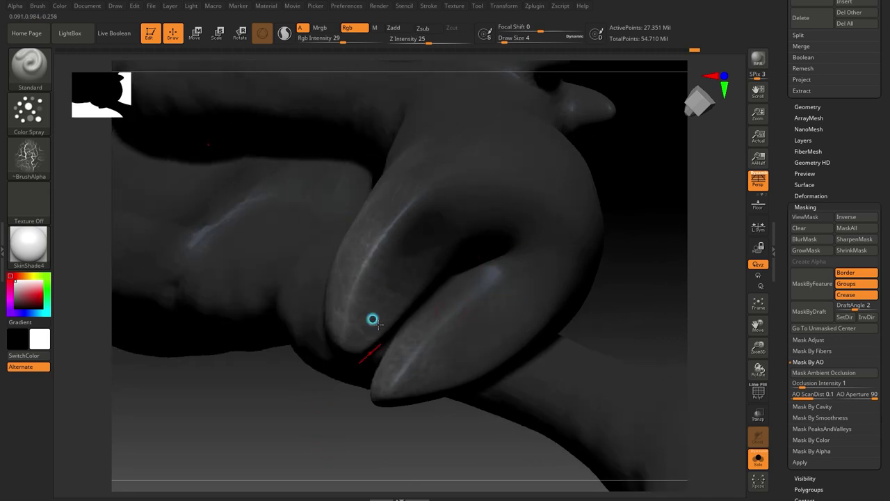
{"action": "mouse_move", "coordinate": [373, 320]}
{"action": "right_mouse_down"}
{"action": "mouse_move", "coordinate": [607, 174]}
{"action": "mouse_move", "coordinate": [264, 294]}
{"action": "right_mouse_up"}
{"action": "mouse_move", "coordinate": [485, 374]}
{"action": "right_mouse_down"}
{"action": "mouse_move", "coordinate": [324, 246]}
{"action": "mouse_move", "coordinate": [353, 342]}
{"action": "right_mouse_up"}
{"action": "mouse_move", "coordinate": [507, 256]}
{"action": "right_mouse_down"}
{"action": "mouse_move", "coordinate": [475, 296]}
{"action": "mouse_move", "coordinate": [541, 363]}
{"action": "mouse_move", "coordinate": [477, 258]}
{"action": "mouse_move", "coordinate": [383, 384]}
{"action": "mouse_move", "coordinate": [481, 385]}
{"action": "mouse_move", "coordinate": [568, 326]}
{"action": "mouse_move", "coordinate": [485, 388]}
{"action": "mouse_move", "coordinate": [351, 237]}
{"action": "right_mouse_up"}
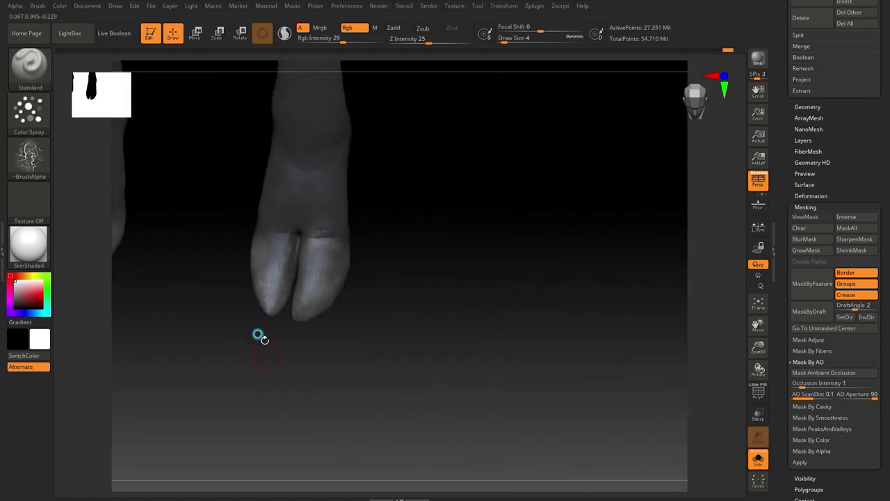
Step: Paint highlights on the other hoof's toe and tip
{"action": "mouse_move", "coordinate": [425, 348]}
{"action": "right_mouse_down"}
{"action": "mouse_move", "coordinate": [493, 300]}
{"action": "mouse_move", "coordinate": [424, 292]}
{"action": "mouse_move", "coordinate": [479, 177]}
{"action": "mouse_move", "coordinate": [503, 398]}
{"action": "right_mouse_up"}
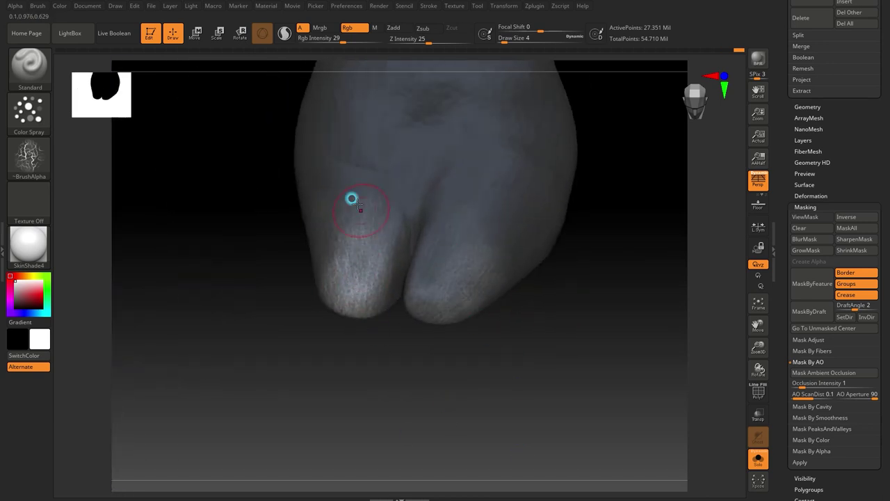
{"action": "mouse_move", "coordinate": [473, 220]}
{"action": "right_mouse_down"}
{"action": "mouse_move", "coordinate": [451, 264]}
{"action": "mouse_move", "coordinate": [498, 299]}
{"action": "mouse_move", "coordinate": [430, 222]}
{"action": "right_mouse_up"}
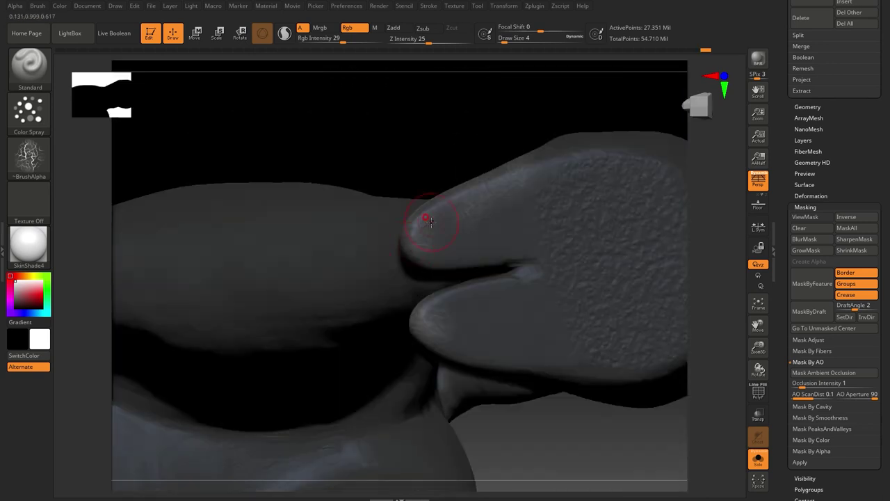
{"action": "mouse_move", "coordinate": [515, 236]}
{"action": "right_mouse_down"}
{"action": "mouse_move", "coordinate": [463, 320]}
{"action": "mouse_move", "coordinate": [532, 334]}
{"action": "mouse_move", "coordinate": [521, 334]}
{"action": "mouse_move", "coordinate": [520, 363]}
{"action": "right_mouse_up"}
{"action": "mouse_move", "coordinate": [461, 408]}
{"action": "right_mouse_down"}
{"action": "mouse_move", "coordinate": [493, 337]}
{"action": "mouse_move", "coordinate": [447, 241]}
{"action": "mouse_move", "coordinate": [546, 396]}
{"action": "mouse_move", "coordinate": [546, 379]}
{"action": "mouse_move", "coordinate": [528, 345]}
{"action": "mouse_move", "coordinate": [522, 397]}
{"action": "mouse_move", "coordinate": [518, 303]}
{"action": "mouse_move", "coordinate": [578, 272]}
{"action": "mouse_move", "coordinate": [644, 276]}
{"action": "mouse_move", "coordinate": [578, 340]}
{"action": "mouse_move", "coordinate": [546, 289]}
{"action": "mouse_move", "coordinate": [599, 342]}
{"action": "right_mouse_up"}
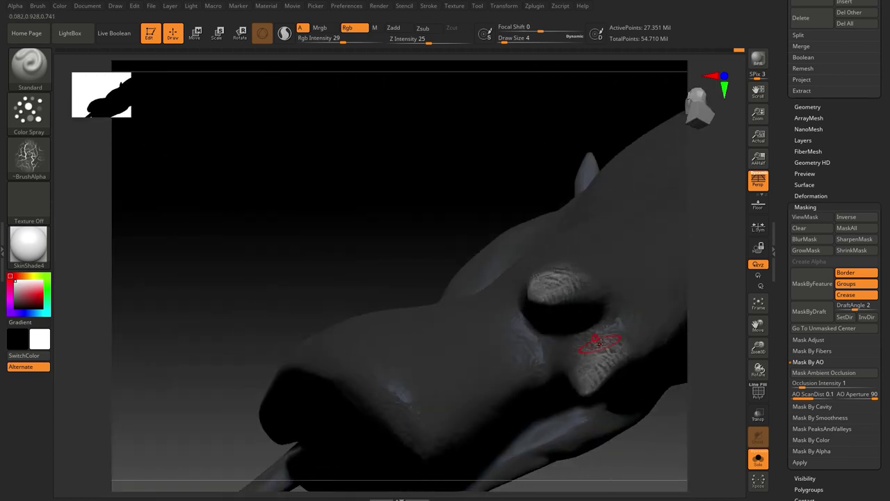
{"action": "mouse_move", "coordinate": [443, 281]}
{"action": "right_mouse_down"}
{"action": "mouse_move", "coordinate": [543, 435]}
{"action": "mouse_move", "coordinate": [417, 361]}
{"action": "mouse_move", "coordinate": [422, 353]}
{"action": "right_mouse_up"}
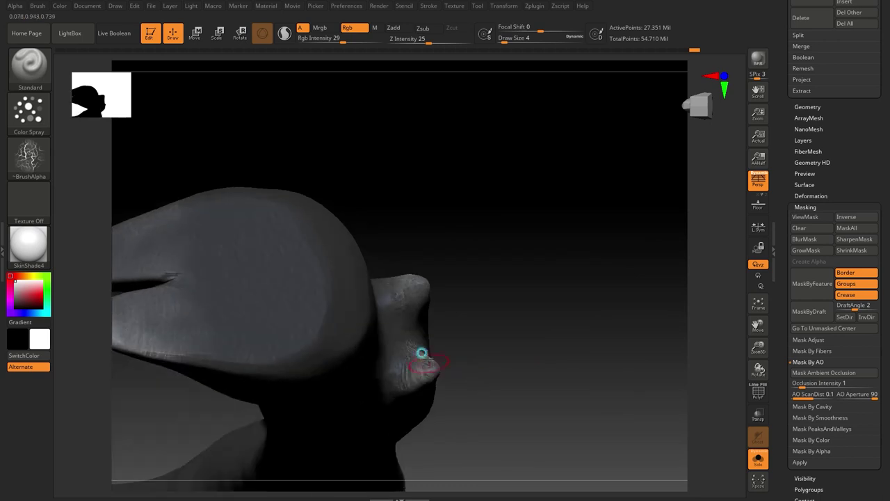
{"action": "mouse_move", "coordinate": [488, 285]}
{"action": "right_mouse_down"}
{"action": "mouse_move", "coordinate": [410, 410]}
{"action": "mouse_move", "coordinate": [431, 292]}
{"action": "mouse_move", "coordinate": [487, 293]}
{"action": "right_mouse_up"}
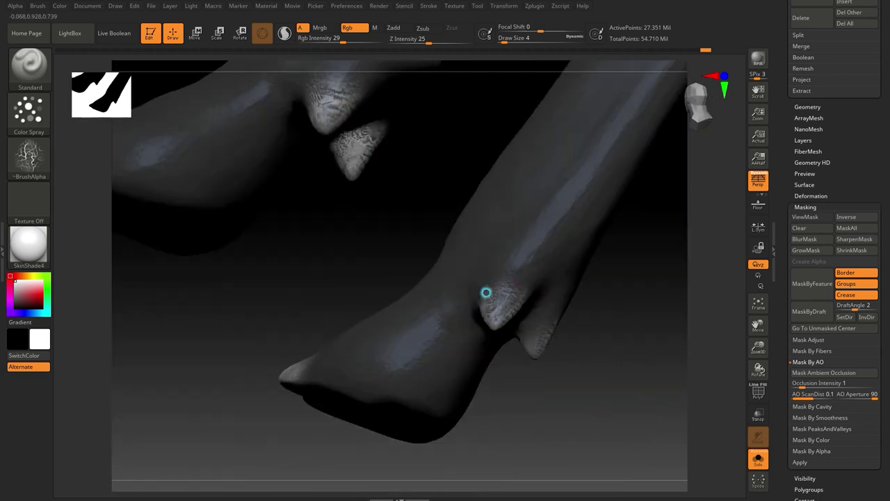
Step: Highlight the dewclaws and remaining hoof tips at Draw Size 9
{"action": "mouse_move", "coordinate": [544, 327]}
{"action": "right_mouse_down"}
{"action": "mouse_move", "coordinate": [533, 287]}
{"action": "mouse_move", "coordinate": [445, 413]}
{"action": "mouse_move", "coordinate": [338, 279]}
{"action": "mouse_move", "coordinate": [393, 223]}
{"action": "right_mouse_up"}
{"action": "right_click_drag", "start_coordinate": [299, 397], "coordinate": [285, 376]}
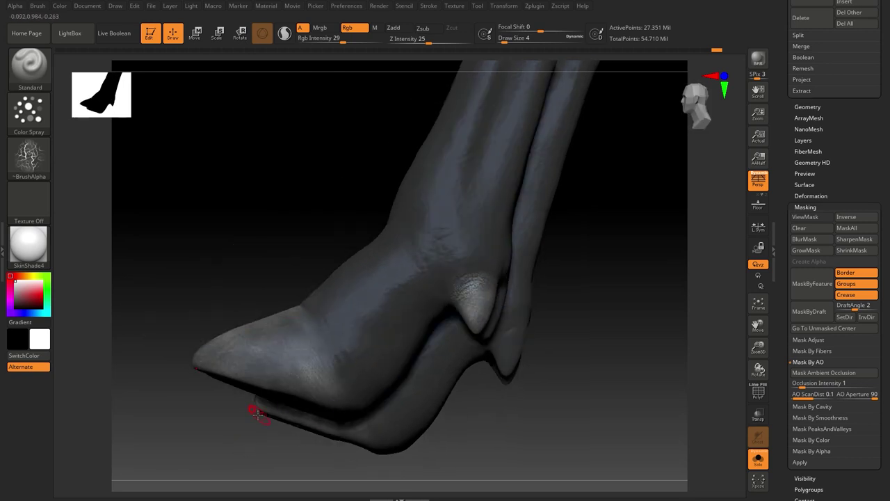
{"action": "right_click_drag", "start_coordinate": [257, 413], "coordinate": [318, 381]}
{"action": "mouse_move", "coordinate": [530, 281]}
{"action": "right_mouse_down"}
{"action": "mouse_move", "coordinate": [324, 255]}
{"action": "mouse_move", "coordinate": [348, 253]}
{"action": "mouse_move", "coordinate": [312, 274]}
{"action": "mouse_move", "coordinate": [312, 300]}
{"action": "mouse_move", "coordinate": [420, 262]}
{"action": "mouse_move", "coordinate": [337, 216]}
{"action": "right_mouse_up"}
{"action": "mouse_move", "coordinate": [327, 313]}
{"action": "right_mouse_down"}
{"action": "mouse_move", "coordinate": [371, 265]}
{"action": "mouse_move", "coordinate": [592, 254]}
{"action": "mouse_move", "coordinate": [330, 201]}
{"action": "mouse_move", "coordinate": [394, 239]}
{"action": "mouse_move", "coordinate": [325, 188]}
{"action": "right_mouse_up"}
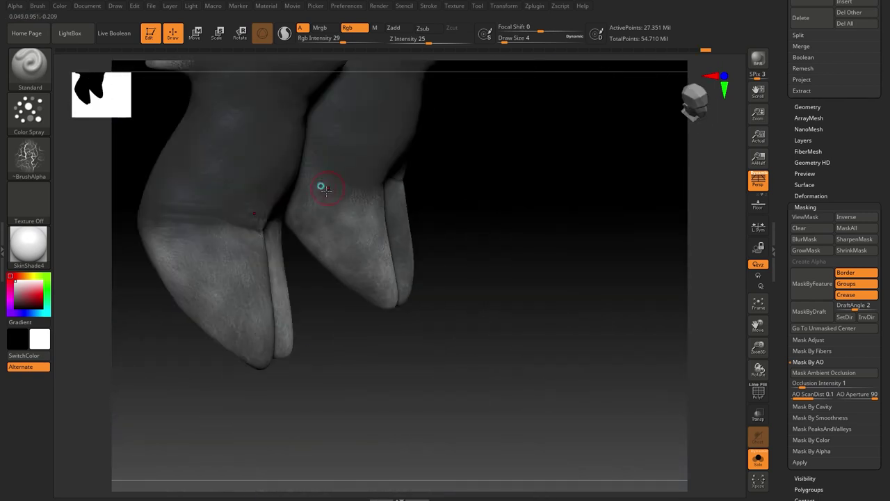
{"action": "mouse_move", "coordinate": [258, 364]}
{"action": "right_mouse_down"}
{"action": "mouse_move", "coordinate": [263, 273]}
{"action": "mouse_move", "coordinate": [479, 376]}
{"action": "mouse_move", "coordinate": [487, 308]}
{"action": "mouse_move", "coordinate": [461, 173]}
{"action": "mouse_move", "coordinate": [471, 351]}
{"action": "mouse_move", "coordinate": [573, 324]}
{"action": "mouse_move", "coordinate": [514, 214]}
{"action": "right_mouse_up"}
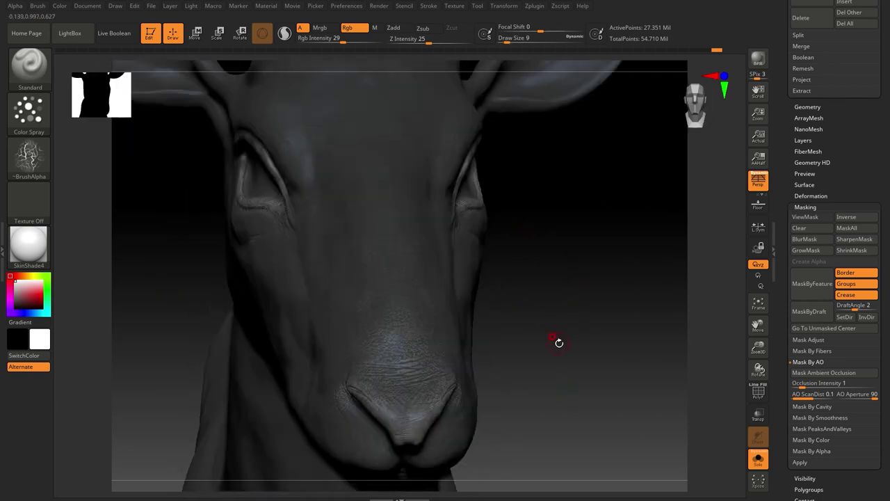
{"action": "mouse_move", "coordinate": [558, 343]}
{"action": "right_mouse_down"}
{"action": "mouse_move", "coordinate": [530, 268]}
{"action": "mouse_move", "coordinate": [486, 348]}
{"action": "mouse_move", "coordinate": [381, 403]}
{"action": "right_mouse_up"}
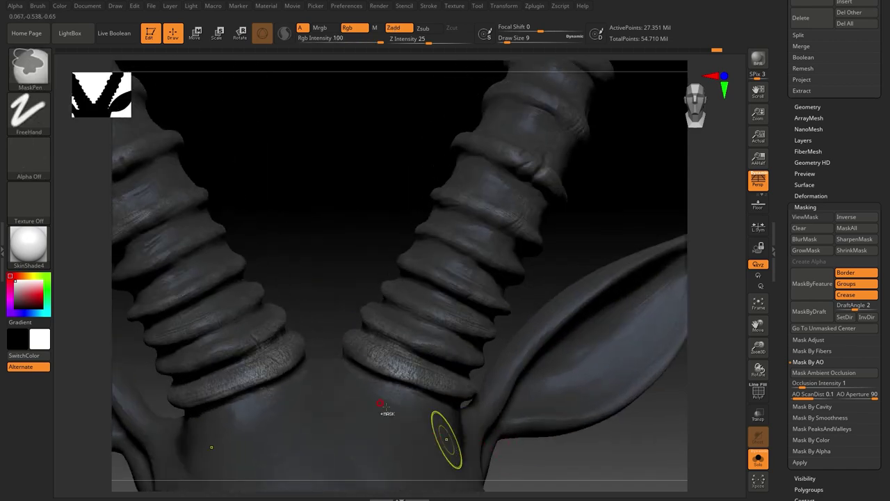
{"action": "mouse_move", "coordinate": [329, 263]}
{"action": "right_mouse_down"}
{"action": "mouse_move", "coordinate": [542, 342]}
{"action": "mouse_move", "coordinate": [281, 343]}
{"action": "mouse_move", "coordinate": [415, 234]}
{"action": "mouse_move", "coordinate": [391, 227]}
{"action": "mouse_move", "coordinate": [474, 226]}
{"action": "right_mouse_up"}
{"action": "mouse_move", "coordinate": [337, 292]}
{"action": "right_mouse_down"}
{"action": "mouse_move", "coordinate": [353, 359]}
{"action": "mouse_move", "coordinate": [584, 292]}
{"action": "mouse_move", "coordinate": [406, 256]}
{"action": "mouse_move", "coordinate": [448, 285]}
{"action": "mouse_move", "coordinate": [437, 319]}
{"action": "right_mouse_up"}
{"action": "right_click_drag", "start_coordinate": [413, 255], "coordinate": [457, 282]}
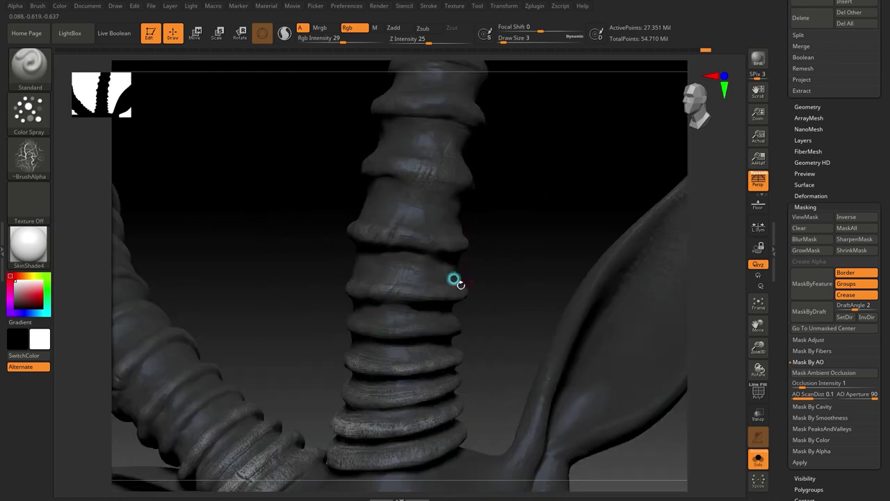
{"action": "mouse_move", "coordinate": [433, 326]}
{"action": "right_mouse_down"}
{"action": "mouse_move", "coordinate": [500, 282]}
{"action": "mouse_move", "coordinate": [414, 323]}
{"action": "right_mouse_up"}
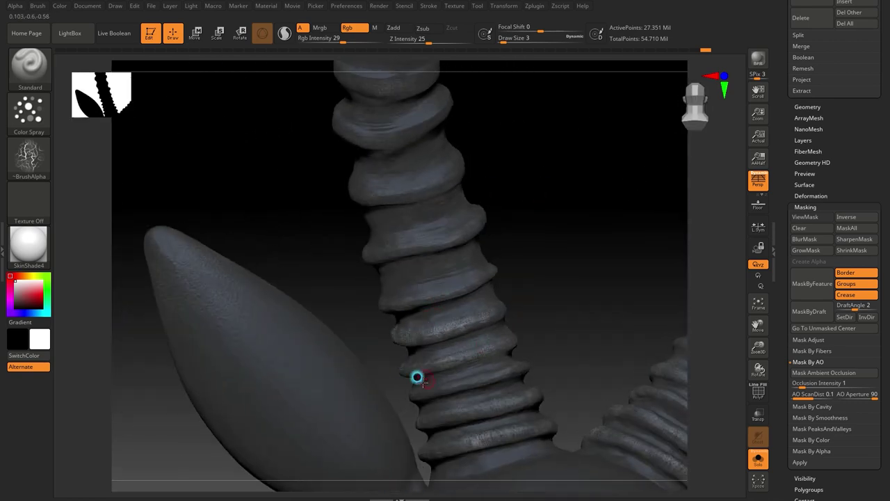
{"action": "mouse_move", "coordinate": [418, 376]}
{"action": "right_mouse_down"}
{"action": "mouse_move", "coordinate": [574, 260]}
{"action": "mouse_move", "coordinate": [393, 294]}
{"action": "mouse_move", "coordinate": [457, 260]}
{"action": "mouse_move", "coordinate": [393, 256]}
{"action": "mouse_move", "coordinate": [439, 249]}
{"action": "mouse_move", "coordinate": [388, 344]}
{"action": "mouse_move", "coordinate": [551, 260]}
{"action": "mouse_move", "coordinate": [415, 287]}
{"action": "right_mouse_up"}
{"action": "mouse_move", "coordinate": [366, 354]}
{"action": "right_mouse_down"}
{"action": "mouse_move", "coordinate": [338, 408]}
{"action": "mouse_move", "coordinate": [495, 308]}
{"action": "right_mouse_up"}
{"action": "mouse_move", "coordinate": [449, 273]}
{"action": "right_mouse_down"}
{"action": "mouse_move", "coordinate": [463, 265]}
{"action": "mouse_move", "coordinate": [383, 272]}
{"action": "mouse_move", "coordinate": [395, 312]}
{"action": "mouse_move", "coordinate": [226, 354]}
{"action": "right_mouse_up"}
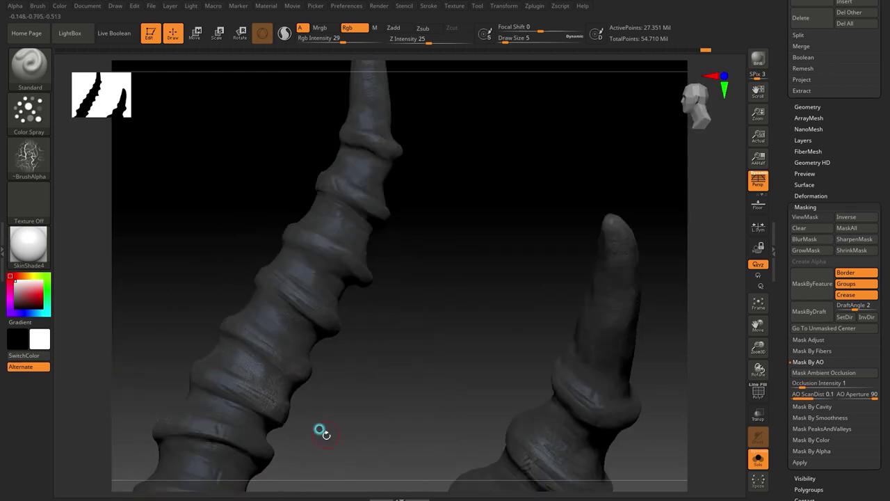
{"action": "mouse_move", "coordinate": [321, 431]}
{"action": "right_mouse_down"}
{"action": "mouse_move", "coordinate": [320, 354]}
{"action": "mouse_move", "coordinate": [278, 318]}
{"action": "mouse_move", "coordinate": [324, 288]}
{"action": "mouse_move", "coordinate": [317, 332]}
{"action": "mouse_move", "coordinate": [346, 353]}
{"action": "mouse_move", "coordinate": [446, 209]}
{"action": "right_mouse_up"}
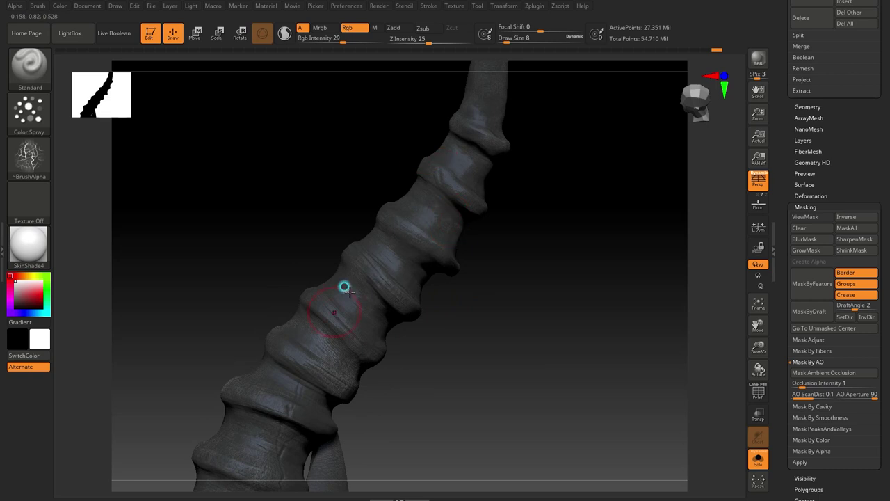
{"action": "right_click_drag", "start_coordinate": [349, 292], "coordinate": [343, 298]}
{"action": "mouse_move", "coordinate": [456, 319]}
{"action": "right_mouse_down"}
{"action": "mouse_move", "coordinate": [354, 357]}
{"action": "mouse_move", "coordinate": [362, 396]}
{"action": "mouse_move", "coordinate": [397, 326]}
{"action": "right_mouse_up"}
{"action": "mouse_move", "coordinate": [322, 413]}
{"action": "right_mouse_down"}
{"action": "mouse_move", "coordinate": [475, 411]}
{"action": "mouse_move", "coordinate": [361, 204]}
{"action": "right_mouse_up"}
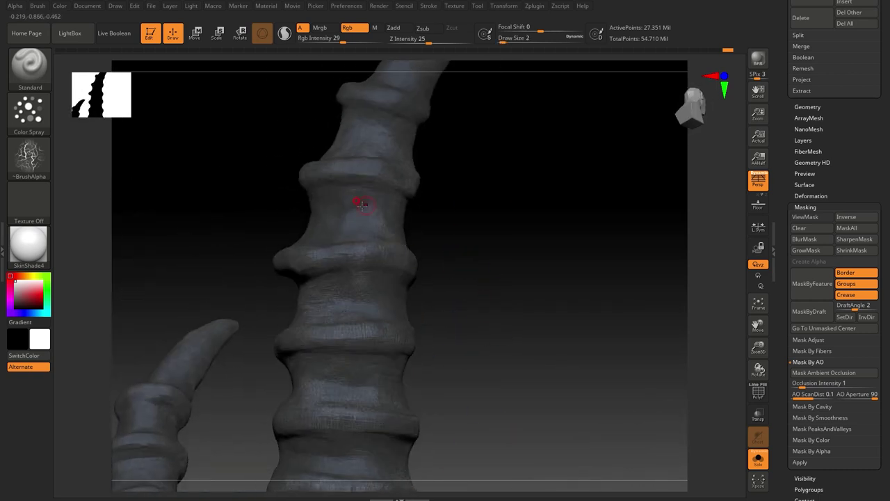
{"action": "mouse_move", "coordinate": [465, 263]}
{"action": "right_mouse_down"}
{"action": "mouse_move", "coordinate": [338, 308]}
{"action": "mouse_move", "coordinate": [468, 238]}
{"action": "mouse_move", "coordinate": [423, 308]}
{"action": "mouse_move", "coordinate": [414, 218]}
{"action": "right_mouse_up"}
{"action": "mouse_move", "coordinate": [453, 171]}
{"action": "right_mouse_down"}
{"action": "mouse_move", "coordinate": [515, 292]}
{"action": "mouse_move", "coordinate": [367, 337]}
{"action": "right_mouse_up"}
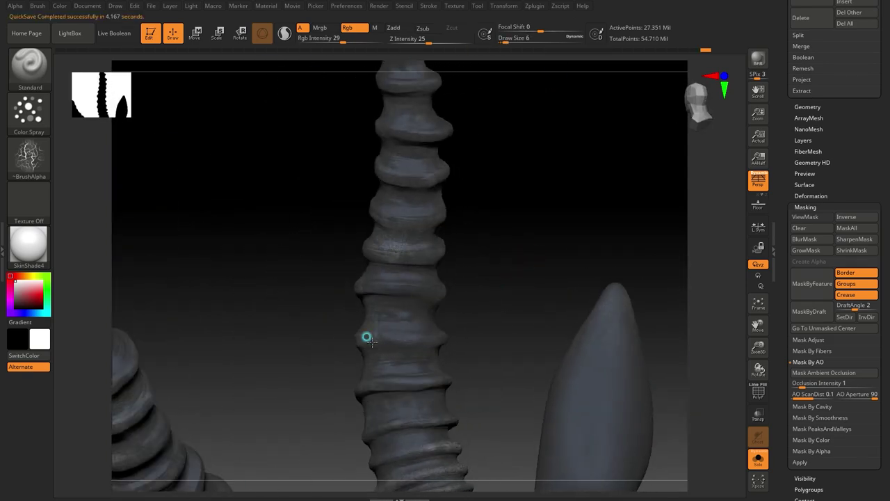
{"action": "mouse_move", "coordinate": [432, 399]}
{"action": "right_mouse_down"}
{"action": "mouse_move", "coordinate": [610, 241]}
{"action": "mouse_move", "coordinate": [578, 187]}
{"action": "mouse_move", "coordinate": [563, 381]}
{"action": "right_mouse_up"}
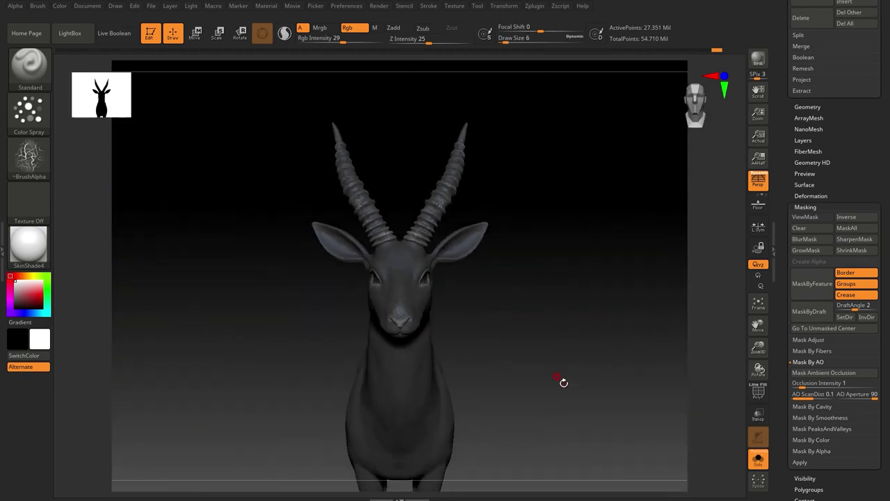
Step: Check the mask display, then fill the masked gazelle with dark colour via Color > FillObject
{"action": "scroll", "coordinate": [807, 187], "scroll_direction": "down", "scroll_amount": 1}
{"action": "left_click", "coordinate": [805, 197]}
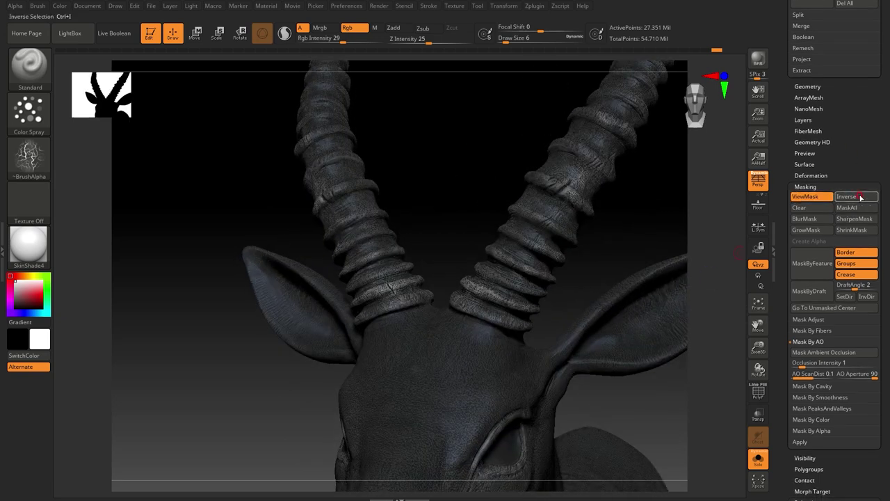
{"action": "left_click", "coordinate": [810, 196]}
{"action": "right_click_drag", "start_coordinate": [486, 292], "coordinate": [308, 344], "text": "alt"}
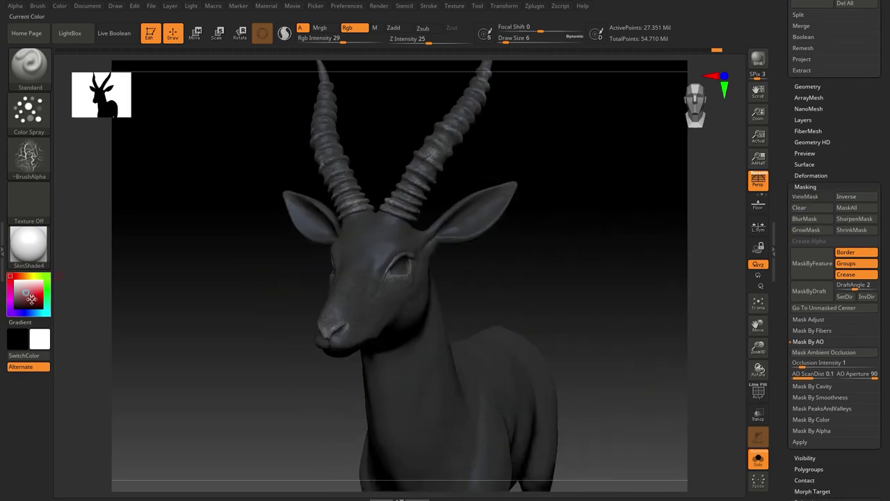
{"action": "left_click", "coordinate": [61, 6]}
{"action": "left_click", "coordinate": [89, 209]}
{"action": "right_click_drag", "start_coordinate": [642, 392], "coordinate": [842, 202], "text": "alt"}
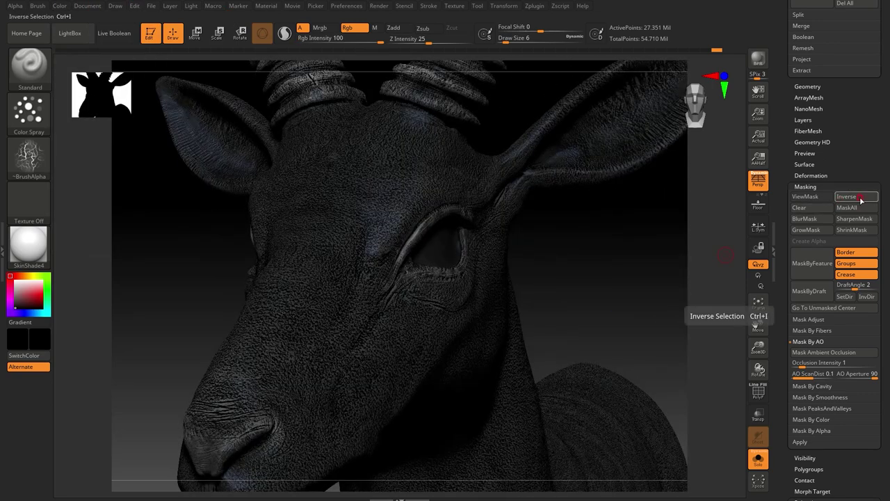
{"action": "right_click_drag", "start_coordinate": [590, 241], "coordinate": [586, 328]}
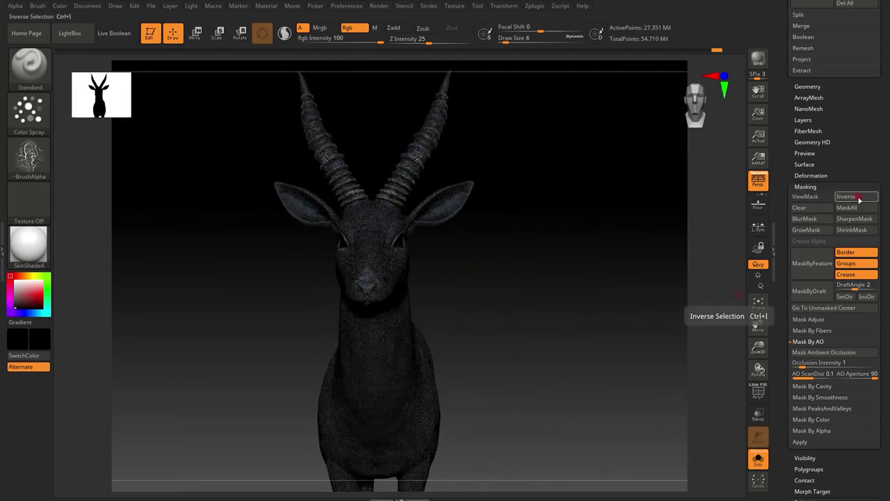
Step: Invert the mask and choose Alpha 07 for the spray brush
{"action": "left_click", "coordinate": [859, 200]}
{"action": "right_click_drag", "start_coordinate": [537, 292], "coordinate": [626, 243]}
{"action": "left_click", "coordinate": [806, 197]}
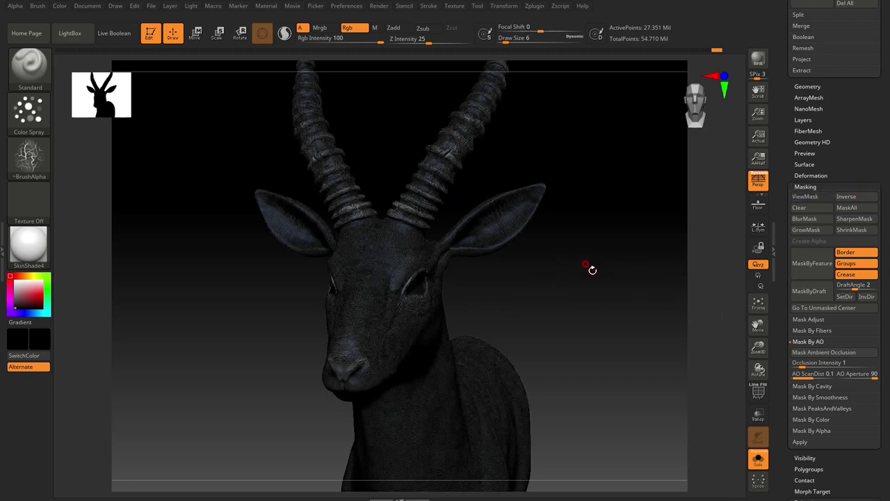
{"action": "left_click", "coordinate": [29, 157]}
{"action": "mouse_move", "coordinate": [174, 165]}
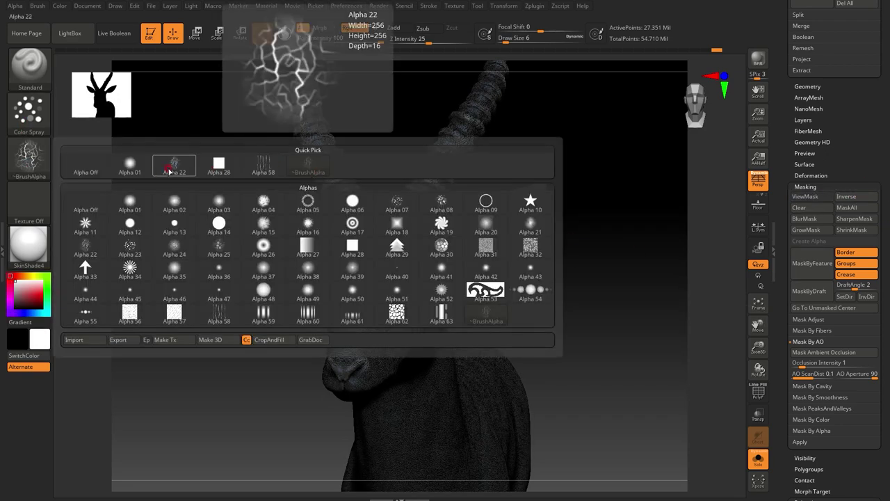
{"action": "left_click", "coordinate": [405, 203]}
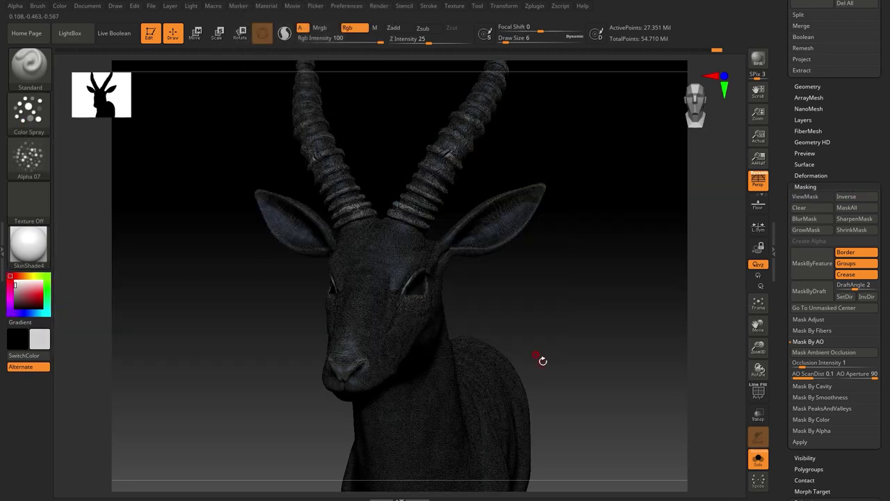
Step: Spray mottled Alpha 07 texture over the muzzle, face, horns and ears
{"action": "mouse_move", "coordinate": [542, 360]}
{"action": "left_mouse_down"}
{"action": "mouse_move", "coordinate": [397, 294]}
{"action": "mouse_move", "coordinate": [543, 260]}
{"action": "mouse_move", "coordinate": [468, 238]}
{"action": "left_mouse_up"}
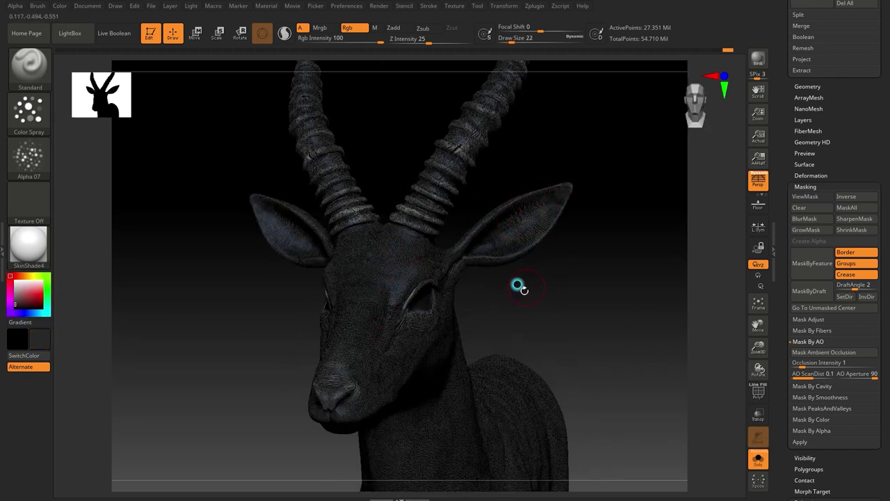
{"action": "left_click_drag", "start_coordinate": [518, 285], "coordinate": [364, 322]}
{"action": "mouse_move", "coordinate": [499, 317]}
{"action": "left_mouse_down"}
{"action": "mouse_move", "coordinate": [559, 233]}
{"action": "mouse_move", "coordinate": [360, 312]}
{"action": "mouse_move", "coordinate": [314, 354]}
{"action": "left_mouse_up"}
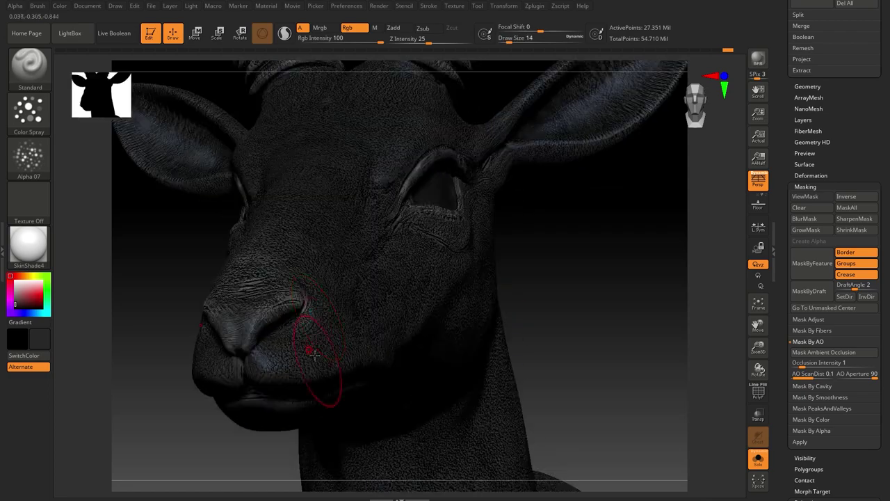
{"action": "mouse_move", "coordinate": [396, 287]}
{"action": "left_mouse_down"}
{"action": "mouse_move", "coordinate": [533, 296]}
{"action": "mouse_move", "coordinate": [354, 246]}
{"action": "left_mouse_up"}
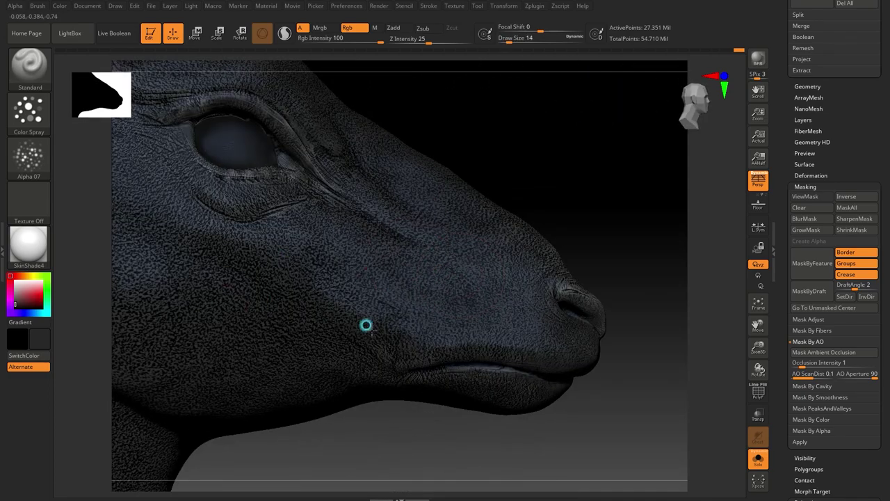
{"action": "mouse_move", "coordinate": [366, 325]}
{"action": "left_mouse_down"}
{"action": "mouse_move", "coordinate": [466, 401]}
{"action": "mouse_move", "coordinate": [362, 263]}
{"action": "mouse_move", "coordinate": [299, 303]}
{"action": "left_mouse_up"}
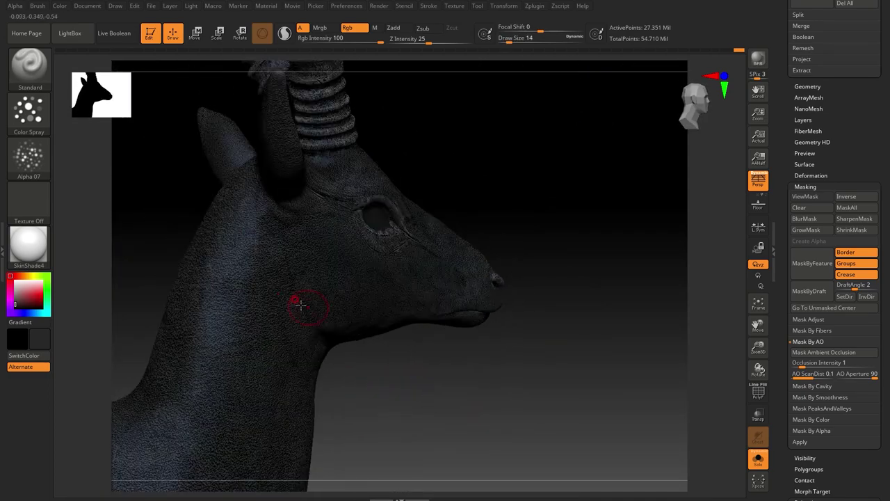
{"action": "key", "text": "f"}
{"action": "mouse_move", "coordinate": [408, 341]}
{"action": "left_mouse_down"}
{"action": "mouse_move", "coordinate": [521, 358]}
{"action": "mouse_move", "coordinate": [339, 331]}
{"action": "left_mouse_up"}
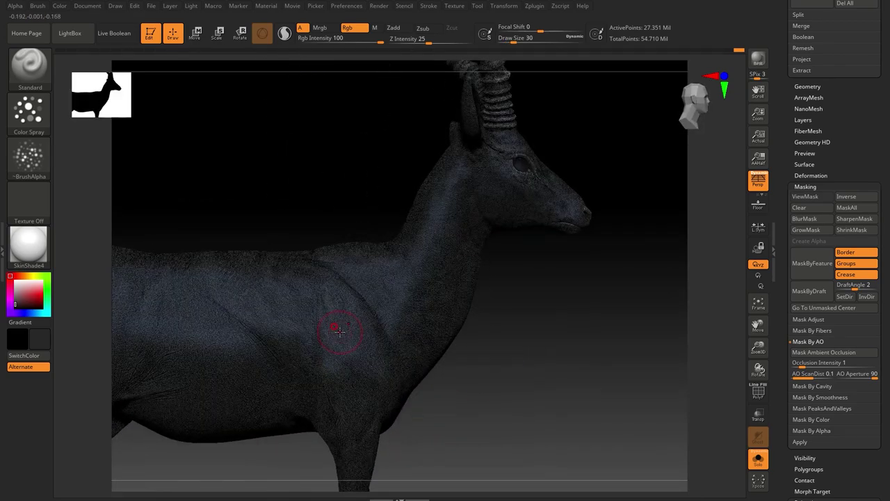
{"action": "mouse_move", "coordinate": [452, 327]}
{"action": "left_mouse_down"}
{"action": "mouse_move", "coordinate": [562, 317]}
{"action": "mouse_move", "coordinate": [540, 294]}
{"action": "mouse_move", "coordinate": [294, 169]}
{"action": "mouse_move", "coordinate": [493, 269]}
{"action": "mouse_move", "coordinate": [538, 260]}
{"action": "left_mouse_up"}
{"action": "key", "text": "f"}
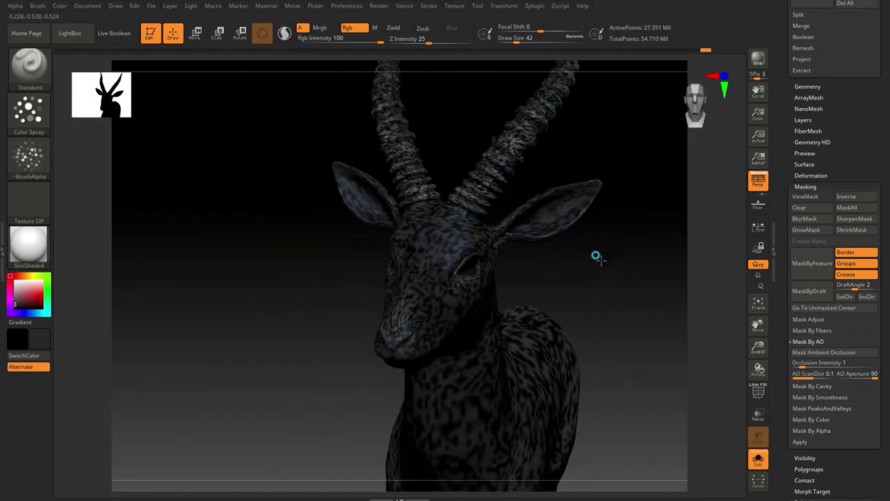
Step: Spray the mottled texture over neck, shoulders, chest, legs and down to the hooves
{"action": "mouse_move", "coordinate": [594, 256]}
{"action": "left_mouse_down"}
{"action": "mouse_move", "coordinate": [557, 155]}
{"action": "mouse_move", "coordinate": [396, 218]}
{"action": "left_mouse_up"}
{"action": "mouse_move", "coordinate": [513, 399]}
{"action": "left_mouse_down", "text": "alt"}
{"action": "mouse_move", "coordinate": [438, 315]}
{"action": "mouse_move", "coordinate": [533, 360]}
{"action": "mouse_move", "coordinate": [435, 202]}
{"action": "mouse_move", "coordinate": [537, 214]}
{"action": "mouse_move", "coordinate": [378, 215]}
{"action": "mouse_move", "coordinate": [336, 176]}
{"action": "left_mouse_up", "text": "alt"}
{"action": "mouse_move", "coordinate": [287, 284]}
{"action": "left_mouse_down"}
{"action": "mouse_move", "coordinate": [378, 248]}
{"action": "mouse_move", "coordinate": [526, 221]}
{"action": "left_mouse_up"}
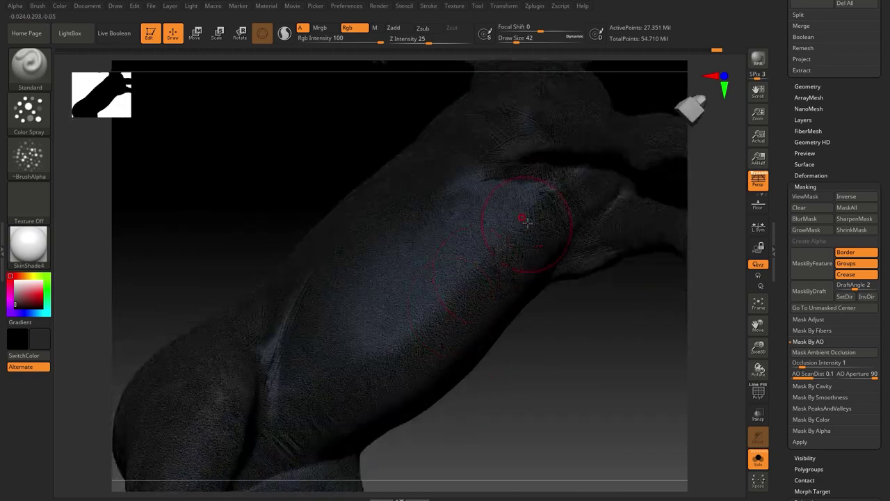
{"action": "mouse_move", "coordinate": [272, 431]}
{"action": "left_mouse_down", "text": "alt"}
{"action": "mouse_move", "coordinate": [445, 386]}
{"action": "mouse_move", "coordinate": [438, 340]}
{"action": "mouse_move", "coordinate": [461, 329]}
{"action": "mouse_move", "coordinate": [410, 235]}
{"action": "left_mouse_up", "text": "alt"}
{"action": "mouse_move", "coordinate": [528, 270]}
{"action": "left_mouse_down"}
{"action": "mouse_move", "coordinate": [217, 262]}
{"action": "mouse_move", "coordinate": [572, 282]}
{"action": "mouse_move", "coordinate": [379, 237]}
{"action": "mouse_move", "coordinate": [454, 211]}
{"action": "left_mouse_up"}
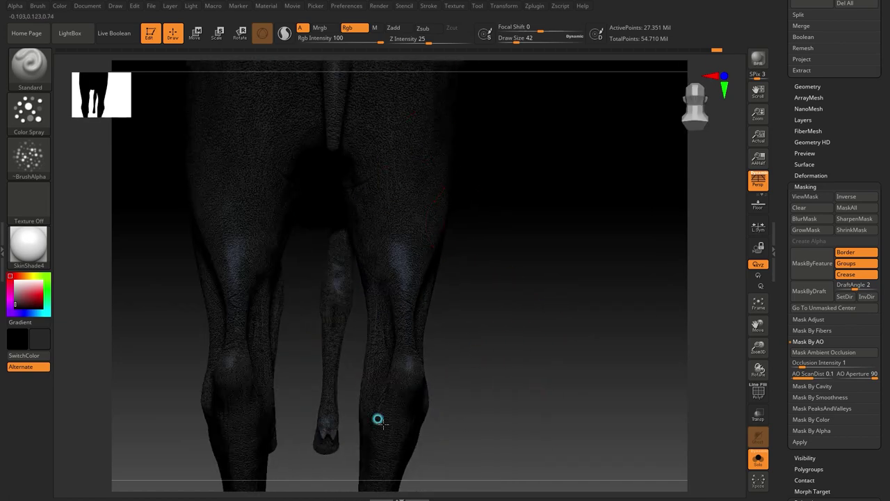
{"action": "mouse_move", "coordinate": [377, 420]}
{"action": "left_mouse_down"}
{"action": "mouse_move", "coordinate": [441, 158]}
{"action": "mouse_move", "coordinate": [523, 262]}
{"action": "mouse_move", "coordinate": [477, 271]}
{"action": "mouse_move", "coordinate": [317, 372]}
{"action": "mouse_move", "coordinate": [646, 294]}
{"action": "left_mouse_up"}
{"action": "mouse_move", "coordinate": [483, 427]}
{"action": "left_mouse_down"}
{"action": "mouse_move", "coordinate": [482, 443]}
{"action": "mouse_move", "coordinate": [469, 363]}
{"action": "left_mouse_up"}
{"action": "left_click_drag", "start_coordinate": [428, 277], "coordinate": [22, 296]}
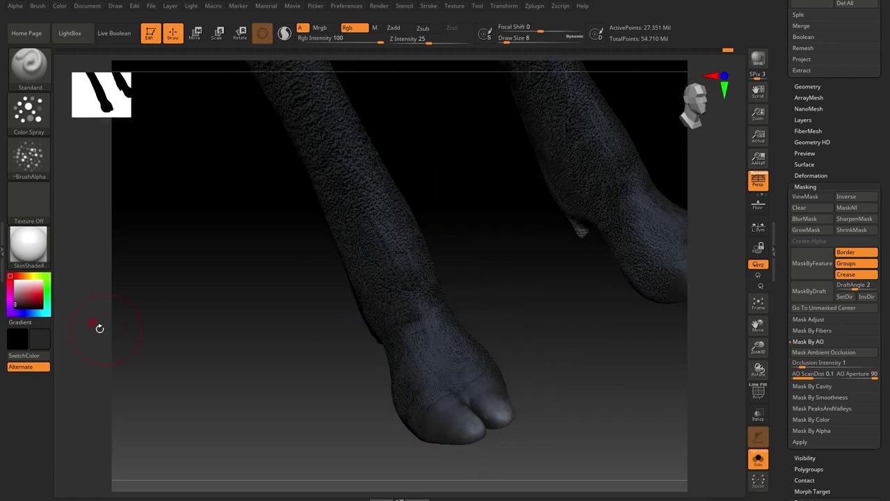
{"action": "mouse_move", "coordinate": [397, 254]}
{"action": "left_mouse_down"}
{"action": "mouse_move", "coordinate": [453, 369]}
{"action": "mouse_move", "coordinate": [415, 176]}
{"action": "left_mouse_up"}
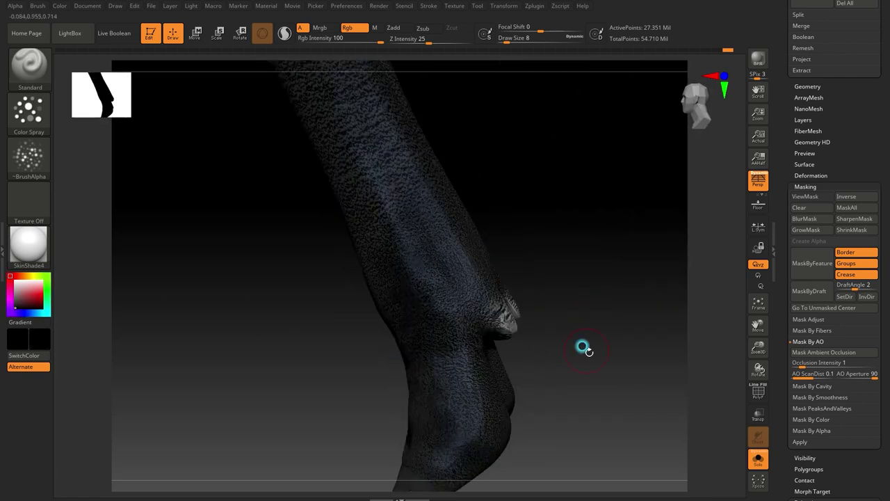
{"action": "mouse_move", "coordinate": [583, 348]}
{"action": "left_mouse_down"}
{"action": "mouse_move", "coordinate": [477, 318]}
{"action": "mouse_move", "coordinate": [432, 237]}
{"action": "left_mouse_up"}
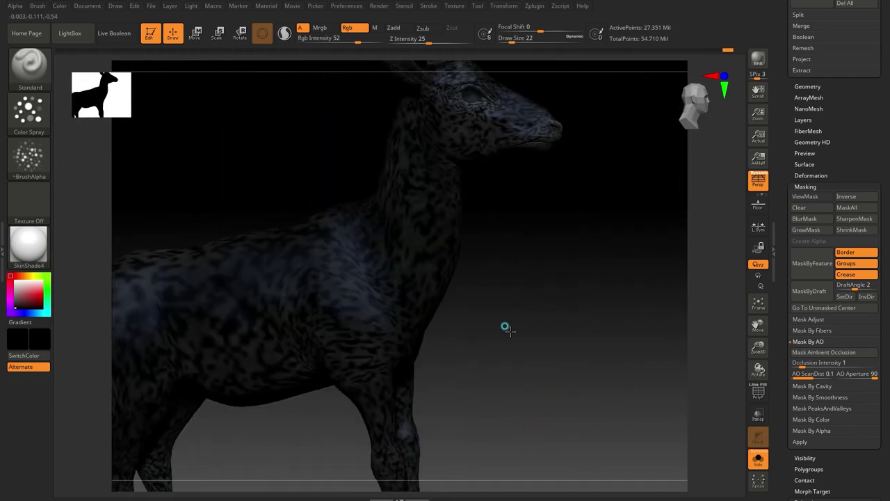
Step: Spray softer colour at Rgb Intensity 52 along the neck, chest and side, then start a lasso outline on the face
{"action": "left_click_drag", "start_coordinate": [550, 377], "coordinate": [609, 366]}
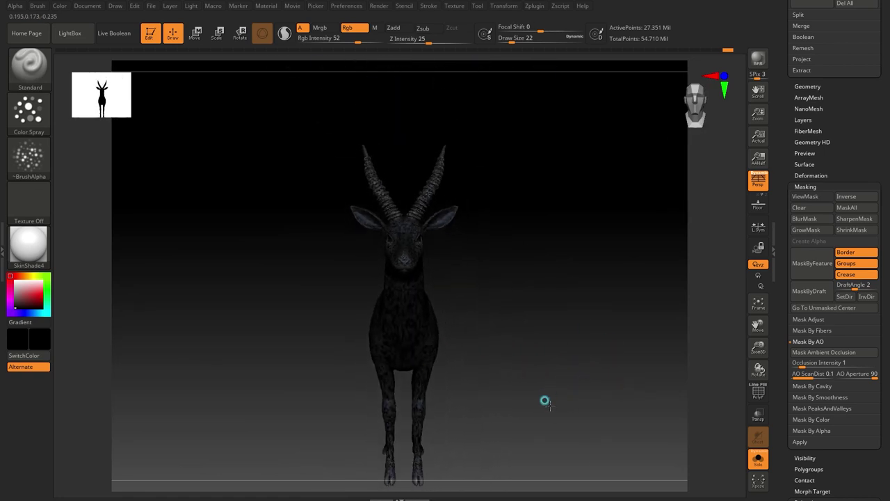
{"action": "mouse_move", "coordinate": [544, 402]}
{"action": "left_mouse_down"}
{"action": "mouse_move", "coordinate": [513, 451]}
{"action": "mouse_move", "coordinate": [591, 336]}
{"action": "mouse_move", "coordinate": [494, 298]}
{"action": "left_mouse_up"}
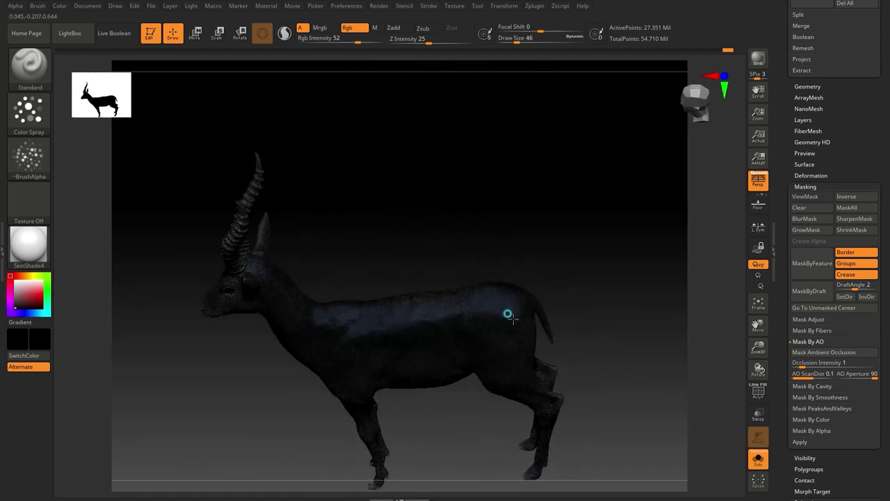
{"action": "mouse_move", "coordinate": [405, 309]}
{"action": "left_mouse_down"}
{"action": "mouse_move", "coordinate": [590, 278]}
{"action": "mouse_move", "coordinate": [528, 345]}
{"action": "mouse_move", "coordinate": [505, 274]}
{"action": "mouse_move", "coordinate": [333, 385]}
{"action": "mouse_move", "coordinate": [308, 440]}
{"action": "mouse_move", "coordinate": [469, 413]}
{"action": "mouse_move", "coordinate": [407, 429]}
{"action": "mouse_move", "coordinate": [316, 383]}
{"action": "mouse_move", "coordinate": [555, 425]}
{"action": "mouse_move", "coordinate": [442, 303]}
{"action": "left_mouse_up"}
{"action": "left_click_drag", "start_coordinate": [442, 303], "coordinate": [413, 391], "text": "ctrl+shift"}
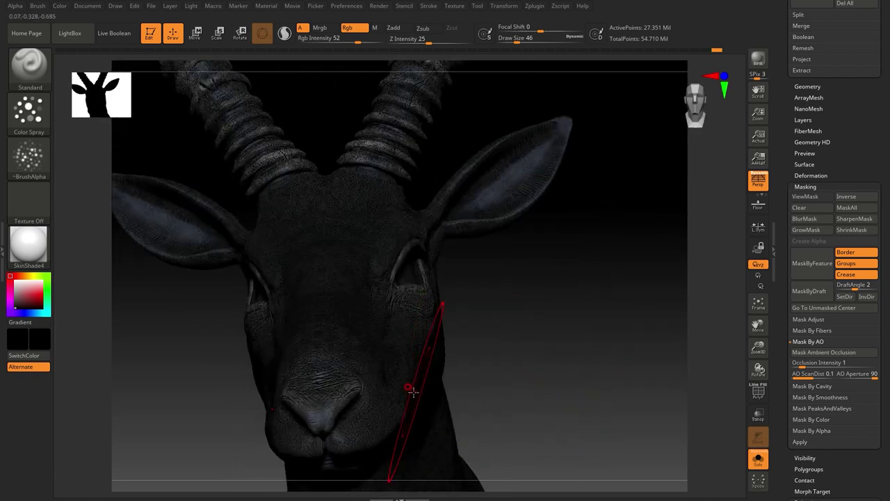